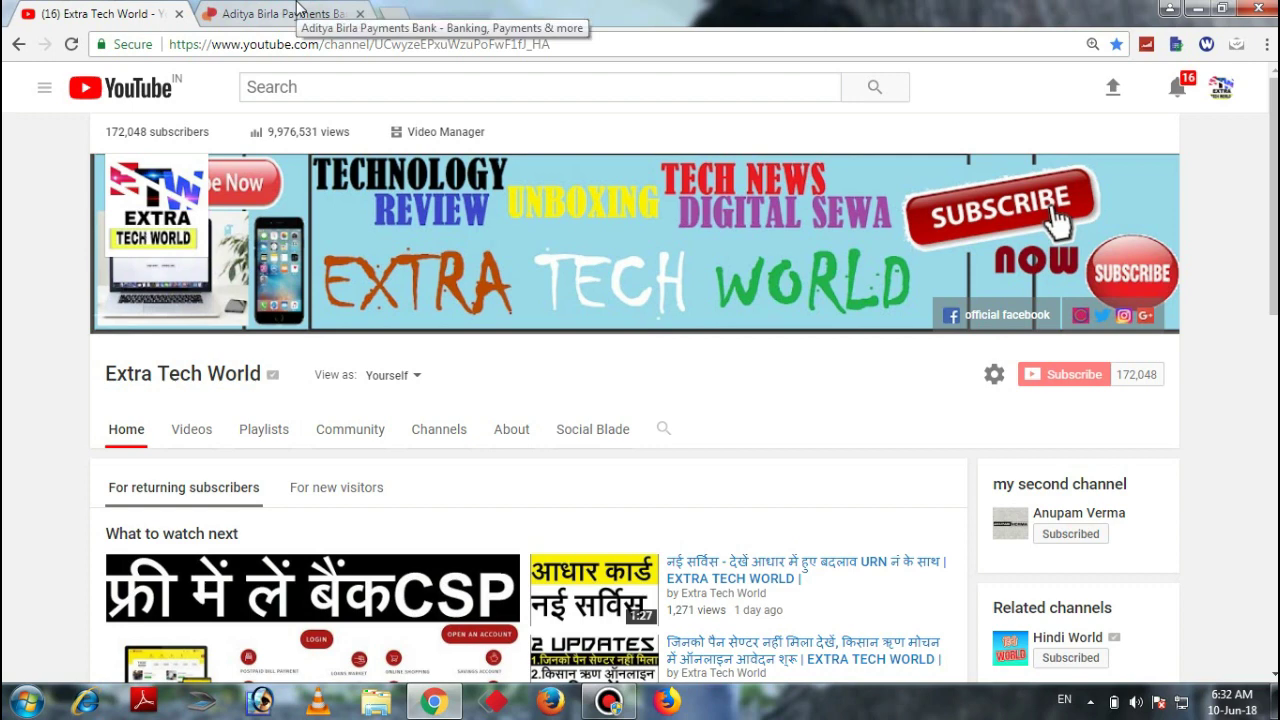
On the Aditya Birla Payments Bank site, start a new account and submit a mobile number for an OTP
left_click(294, 12)
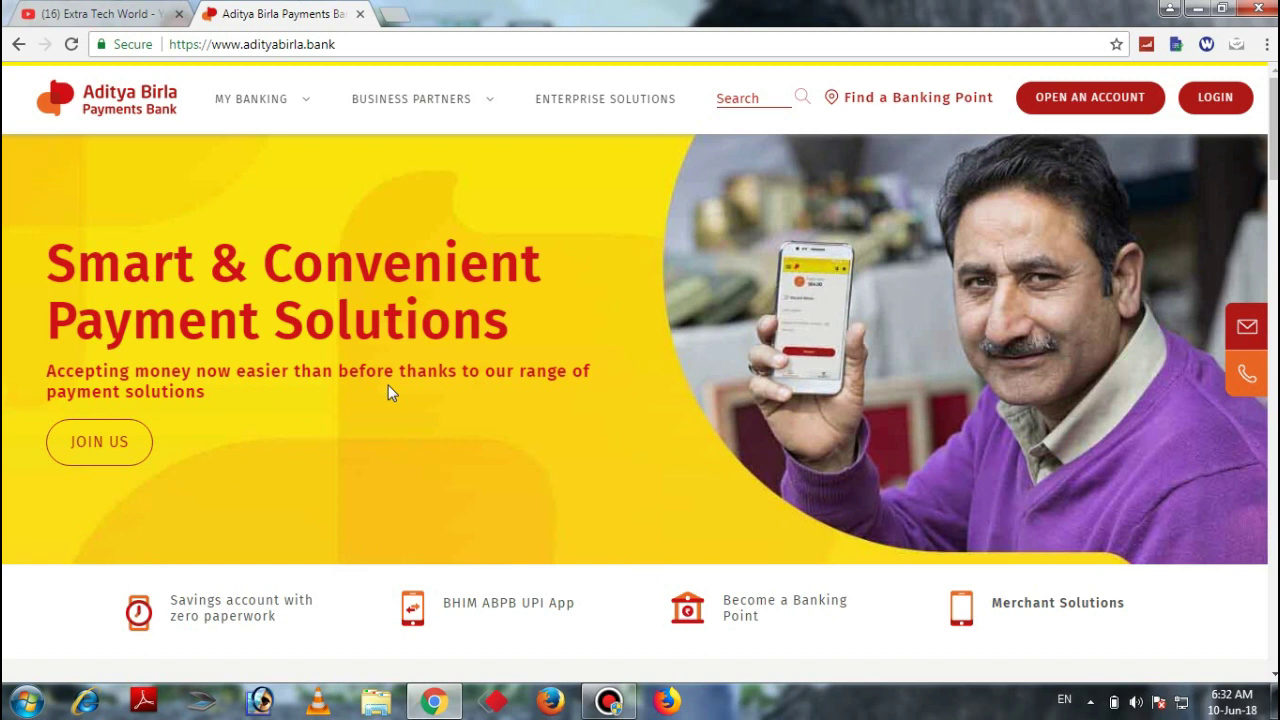
left_click(1096, 104)
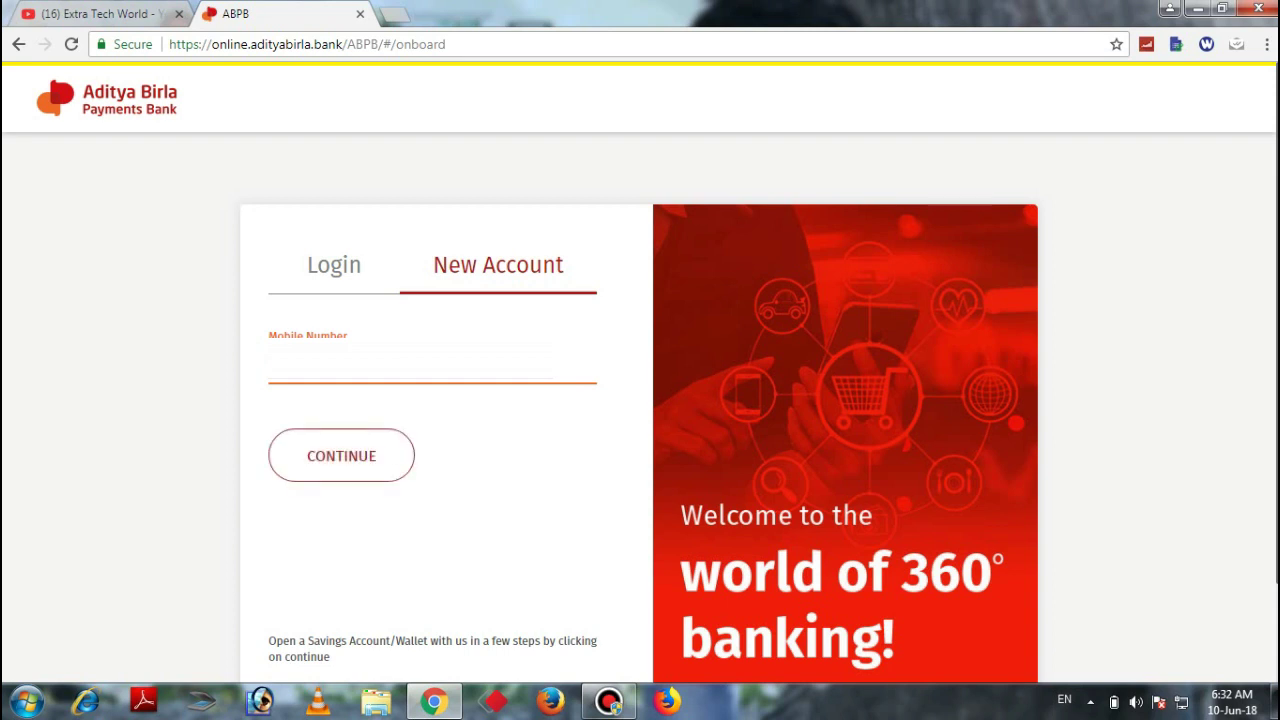
left_click(343, 458)
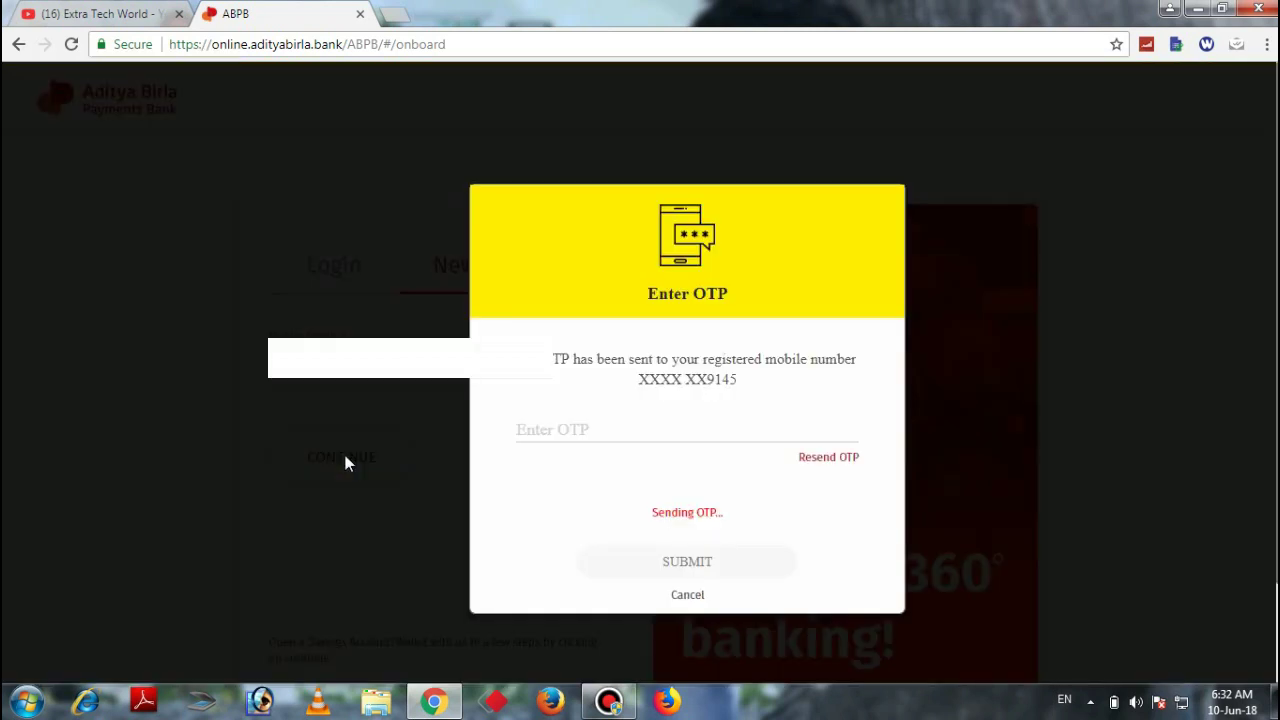
Place the cursor in the Enter OTP field to enter the one-time code
left_click(610, 423)
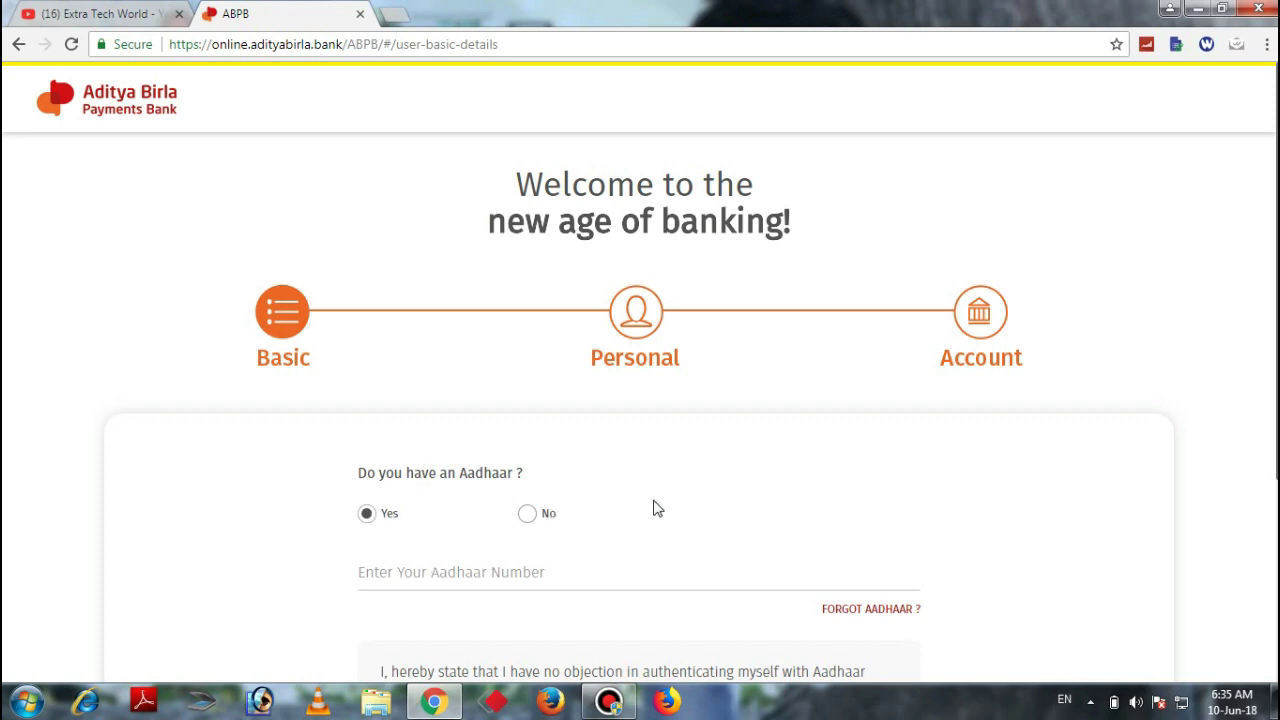
Enter the Aadhaar number, then enter the Aadhaar OTP to complete KYC verification
left_click(498, 584)
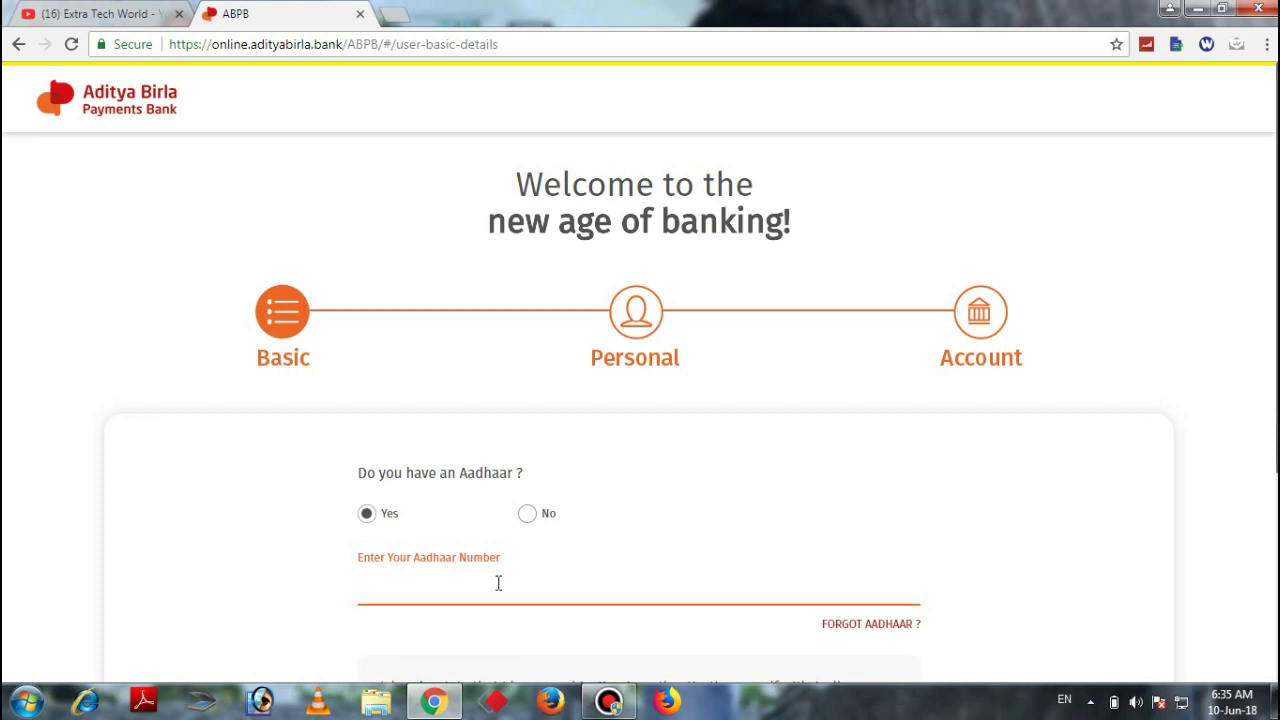
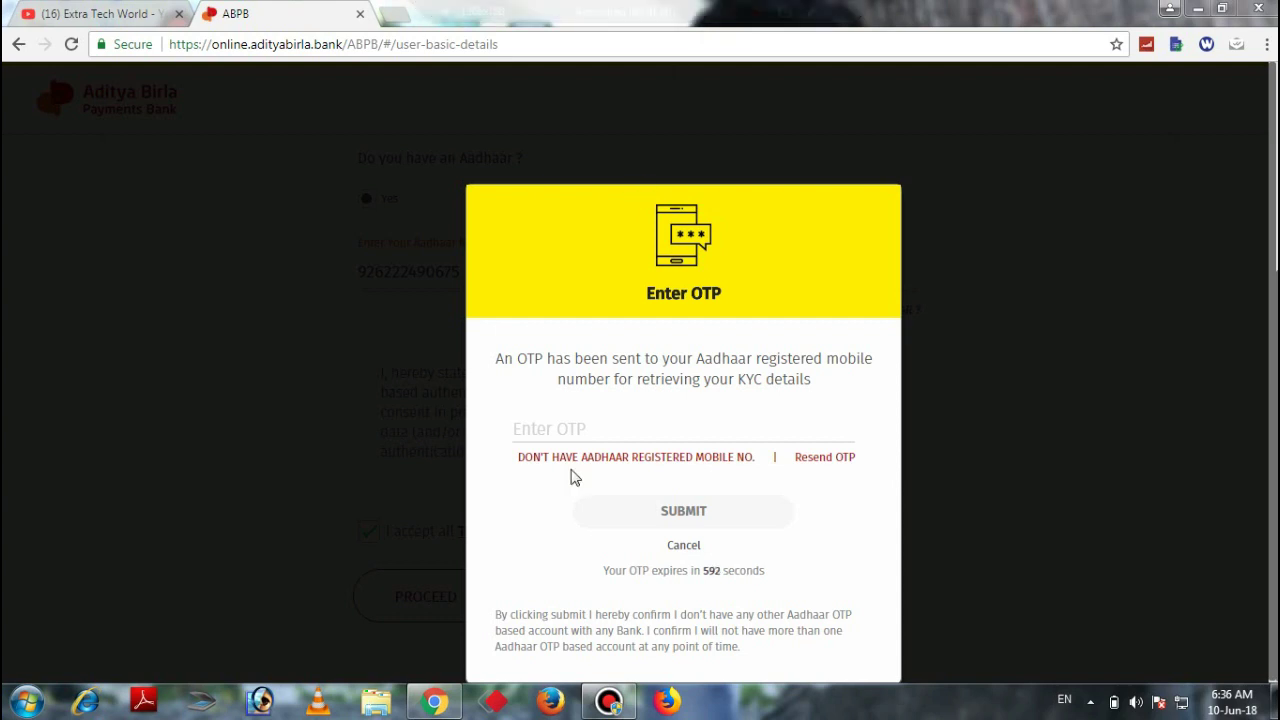
left_click(578, 421)
left_click(578, 421)
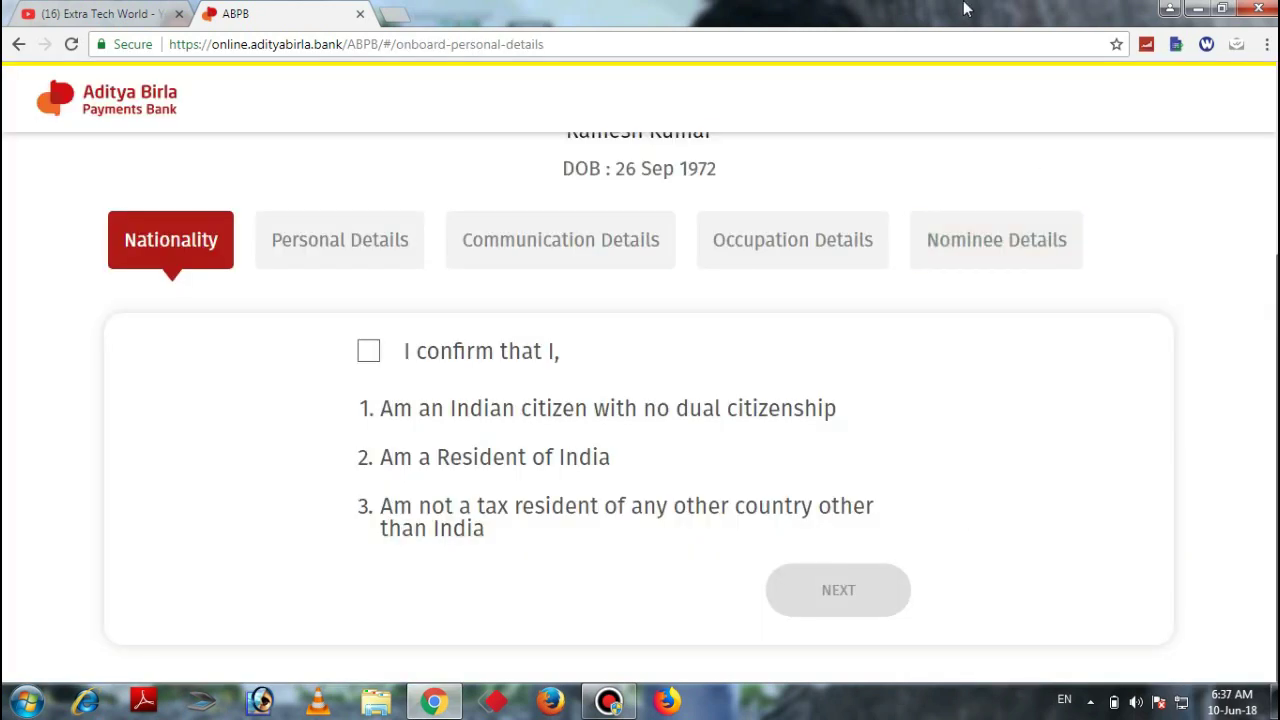
Confirm the Indian citizenship and residency declaration and continue to Personal Details
mouse_move(834, 8)
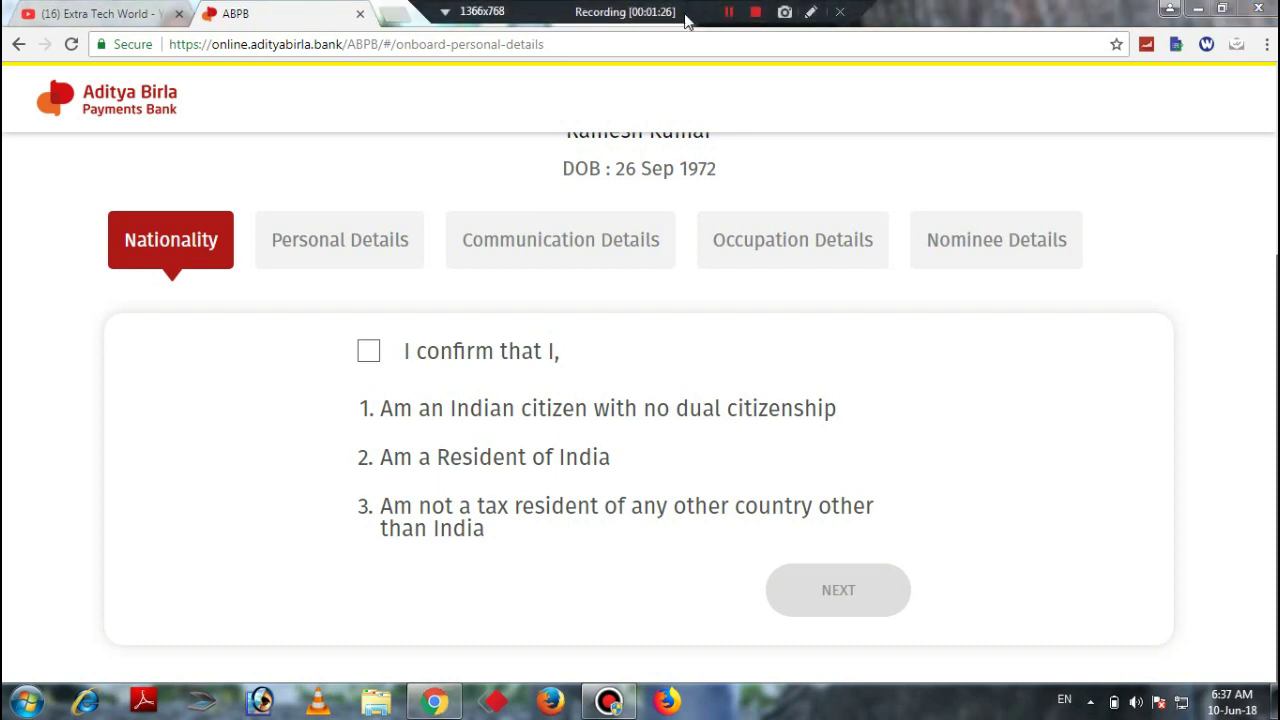
left_click(369, 356)
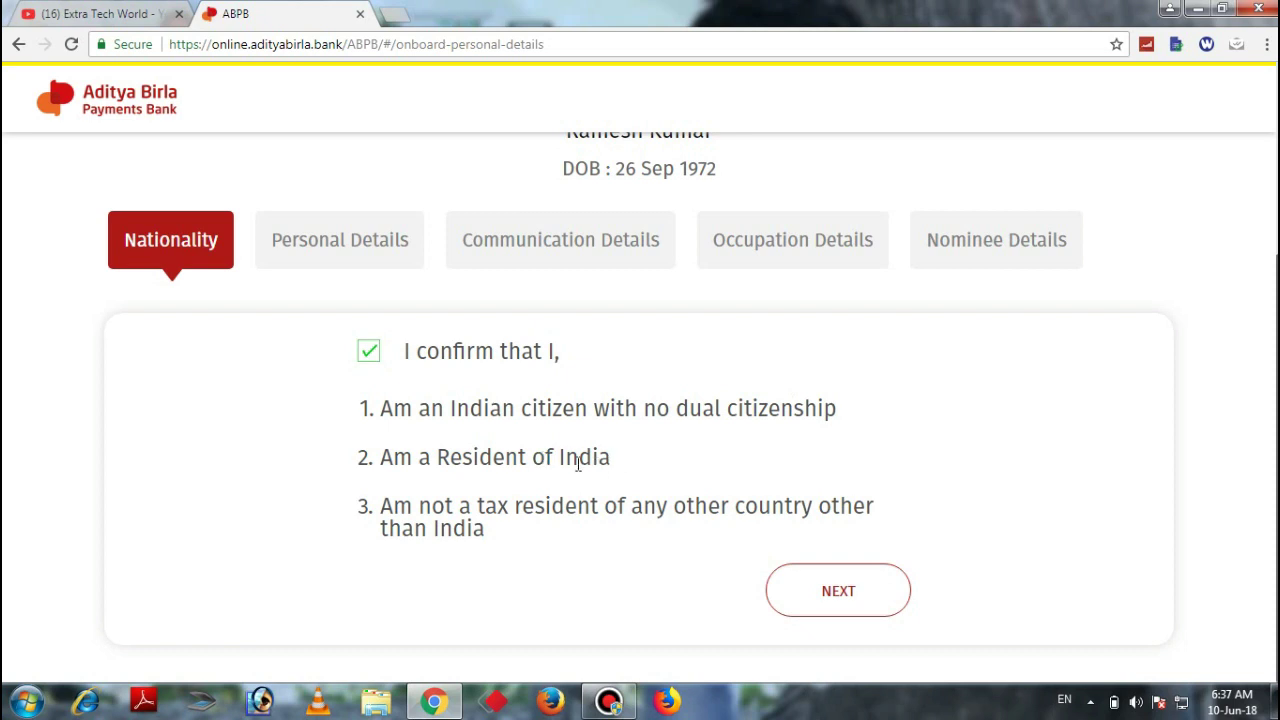
left_click(830, 602)
Set marital status to Married and fill in the mother's full name
left_click(494, 330)
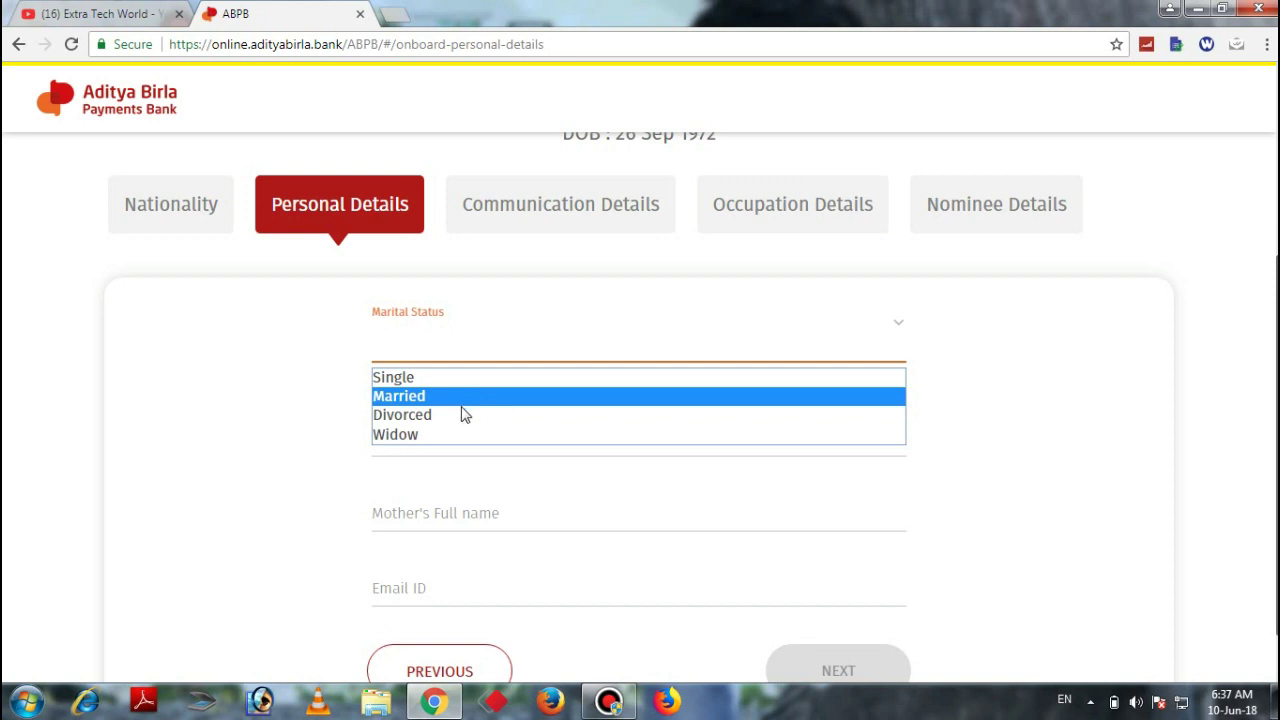
left_click(436, 396)
left_click(417, 510)
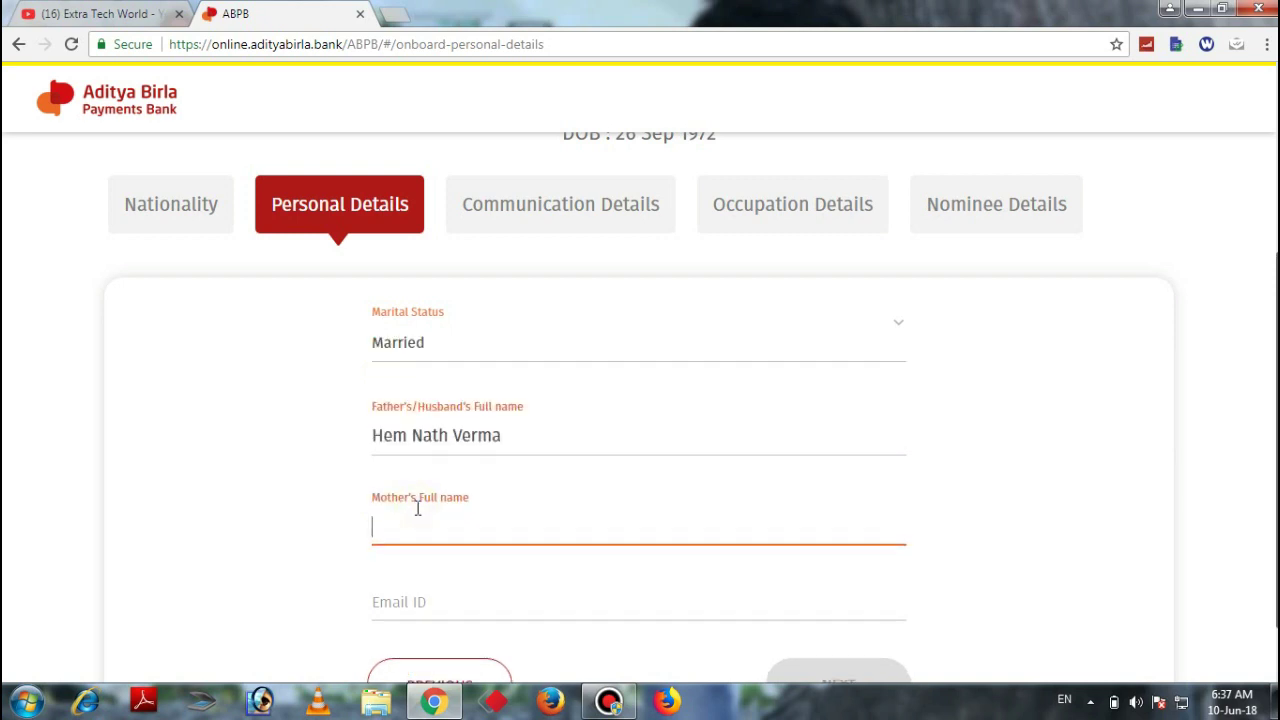
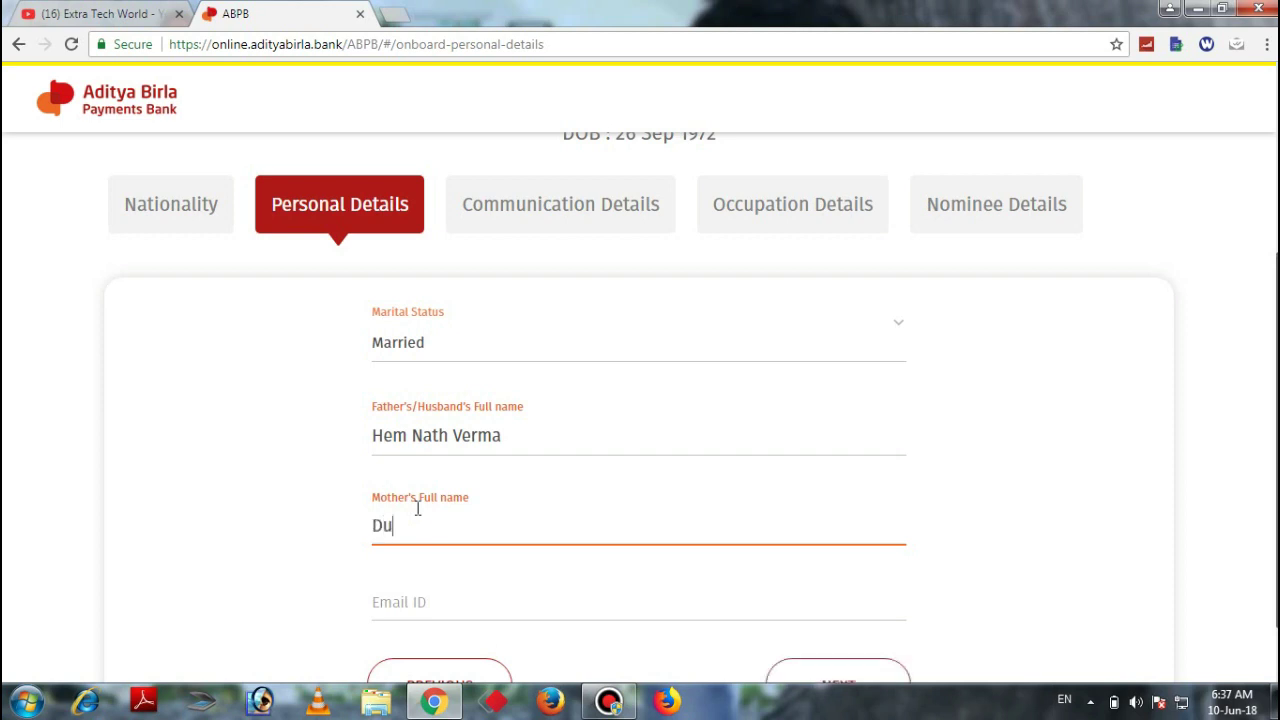
left_click(410, 594)
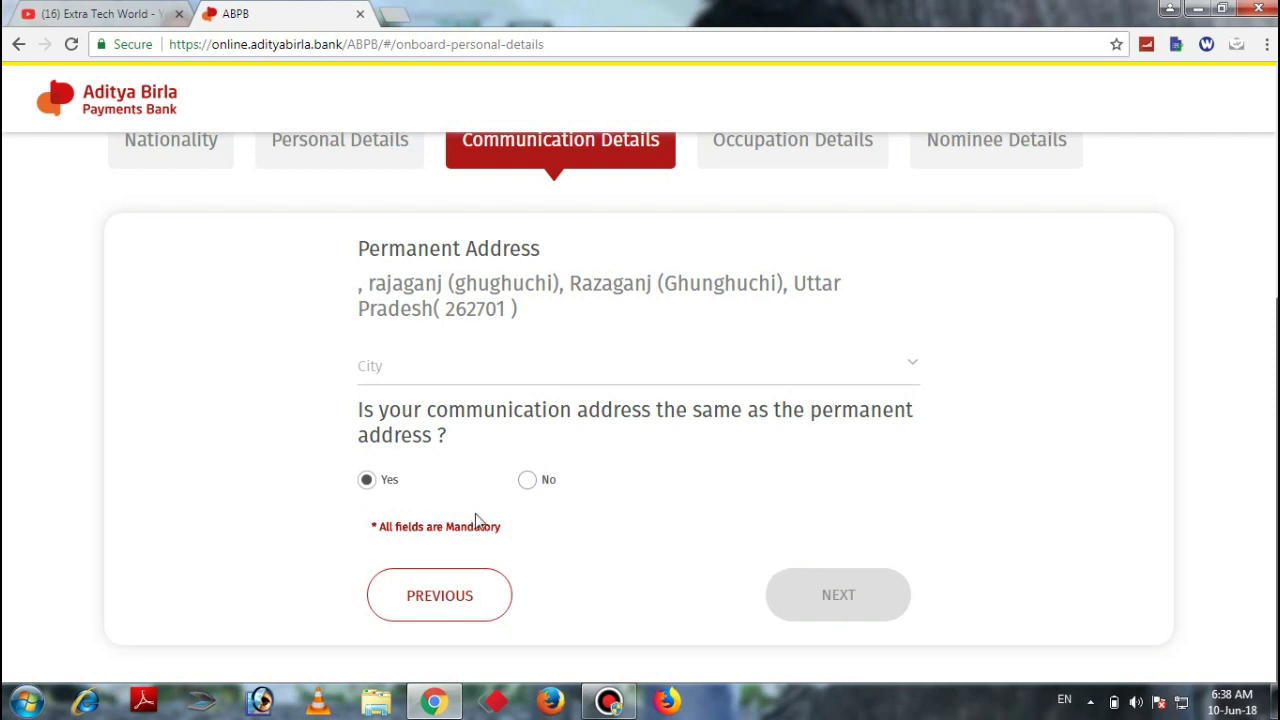
Choose a different city from the City dropdown for the permanent address
left_click(411, 365)
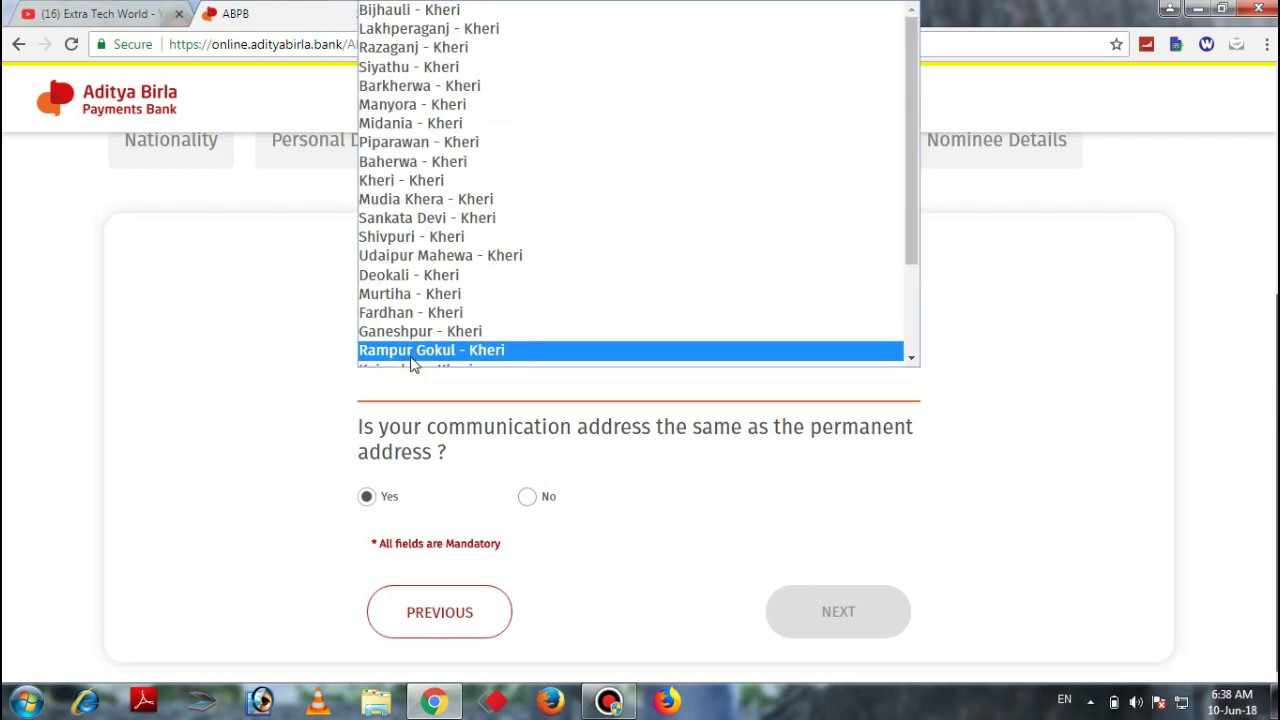
key("Down")
key("Down")
key("Down")
key("Down")
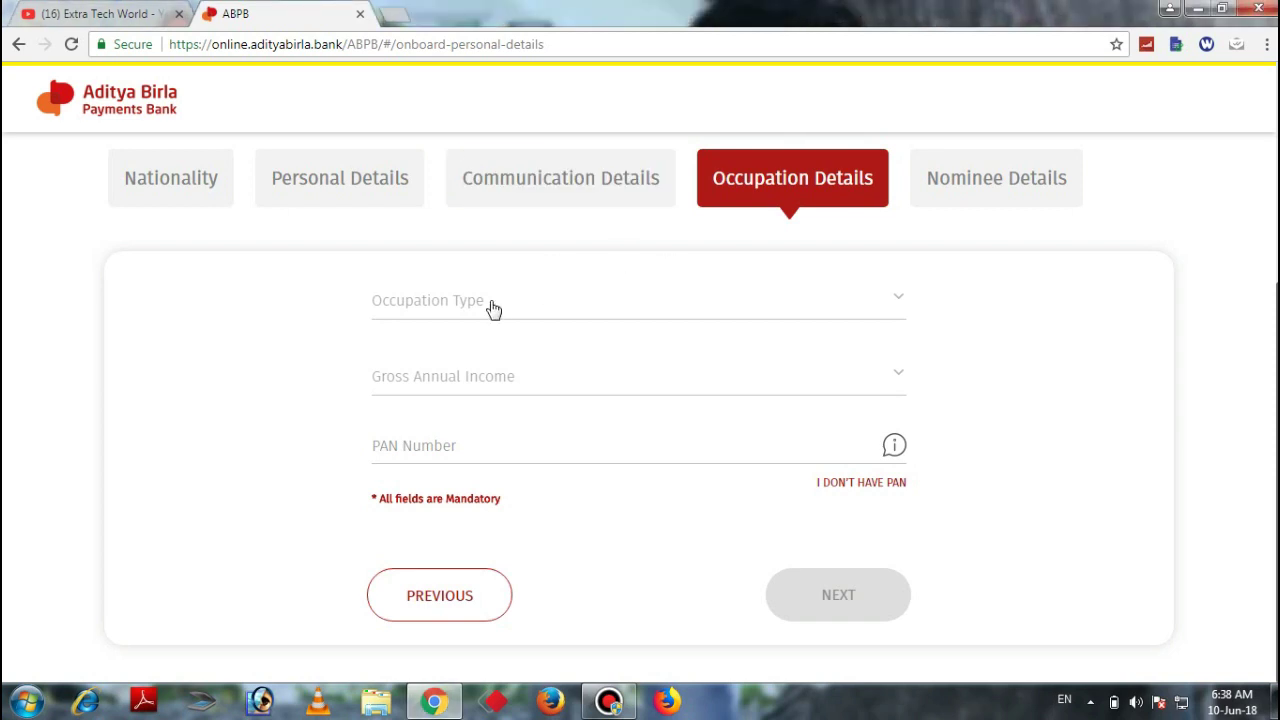
Set occupation type to Others and gross annual income to 60K to 1.2L
left_click(491, 307)
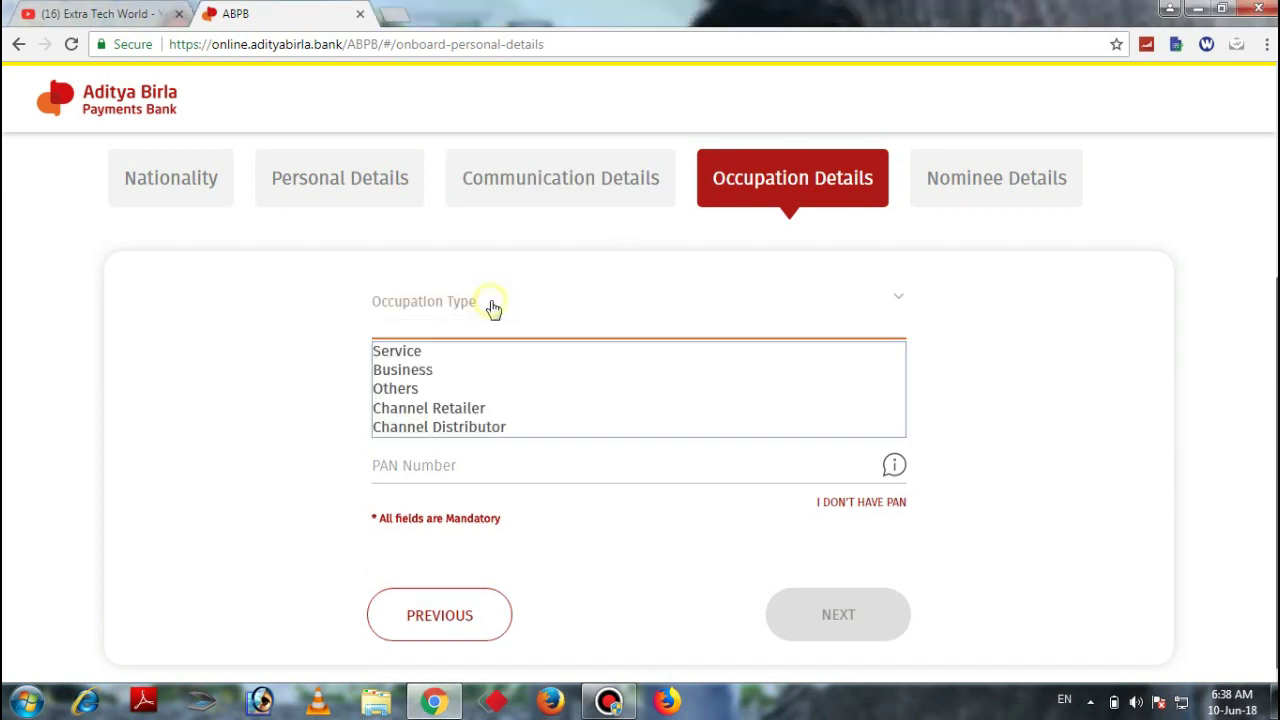
left_click(427, 390)
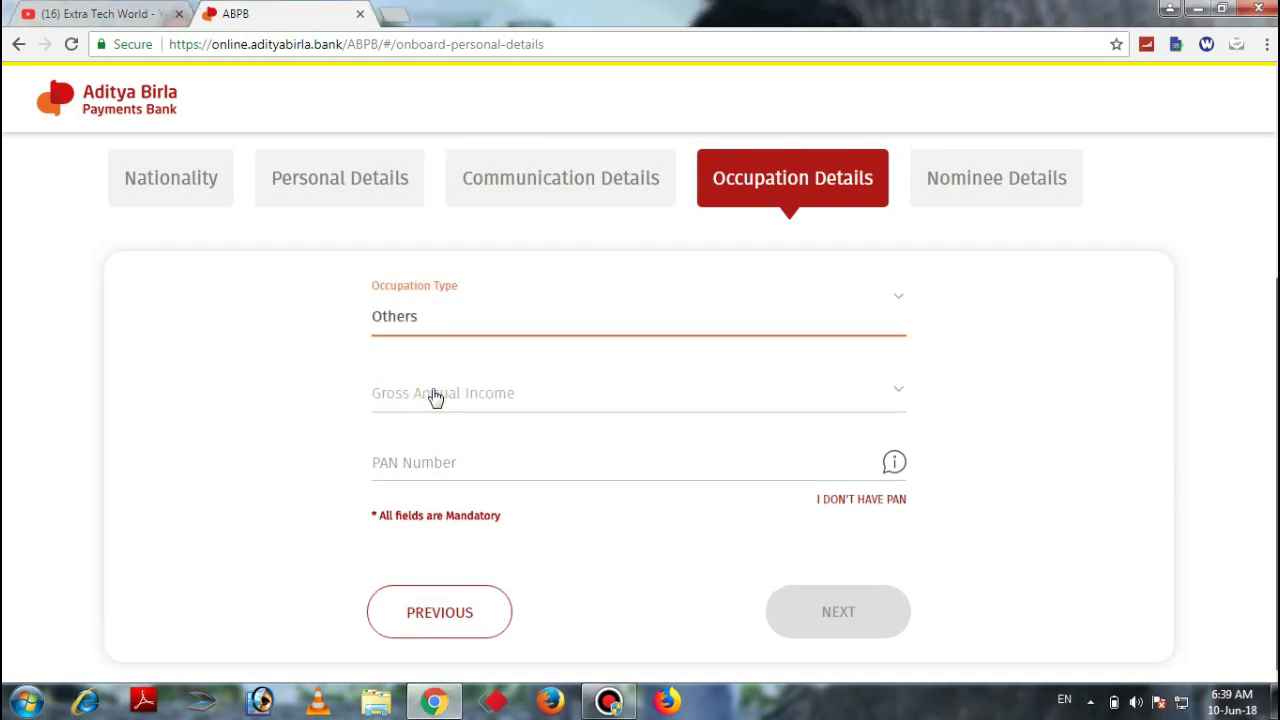
left_click(435, 399)
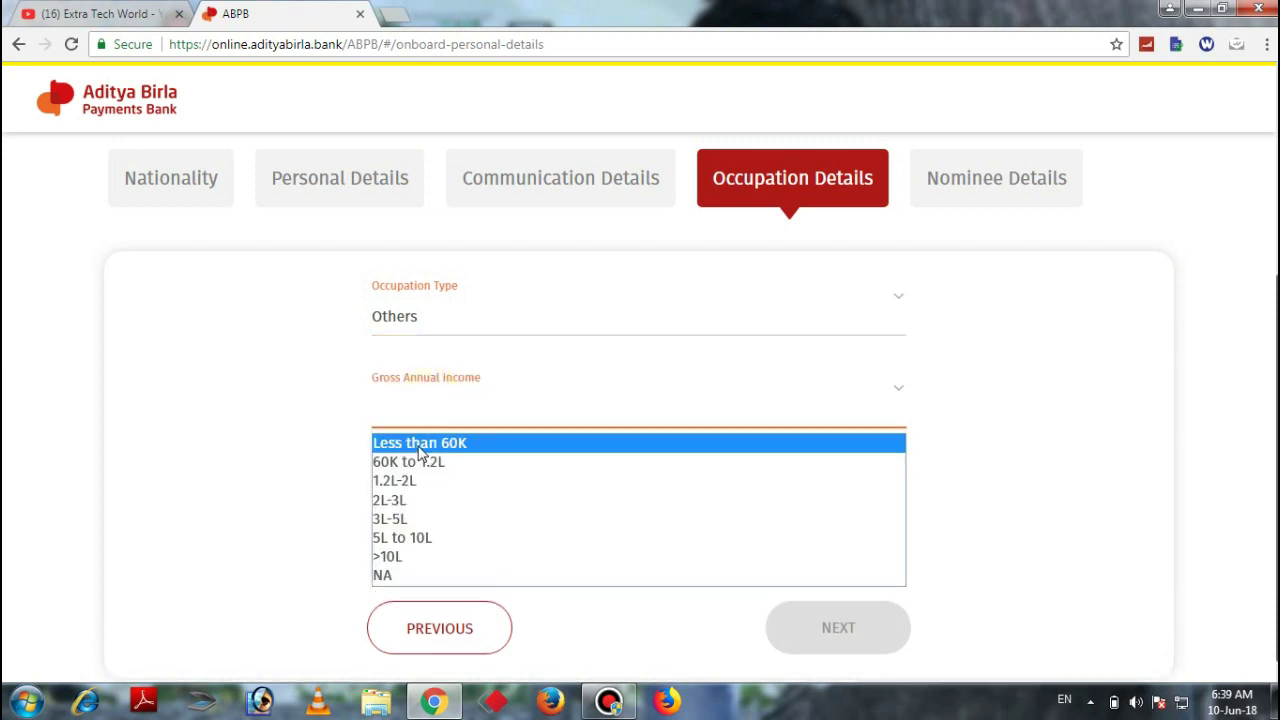
left_click(420, 447)
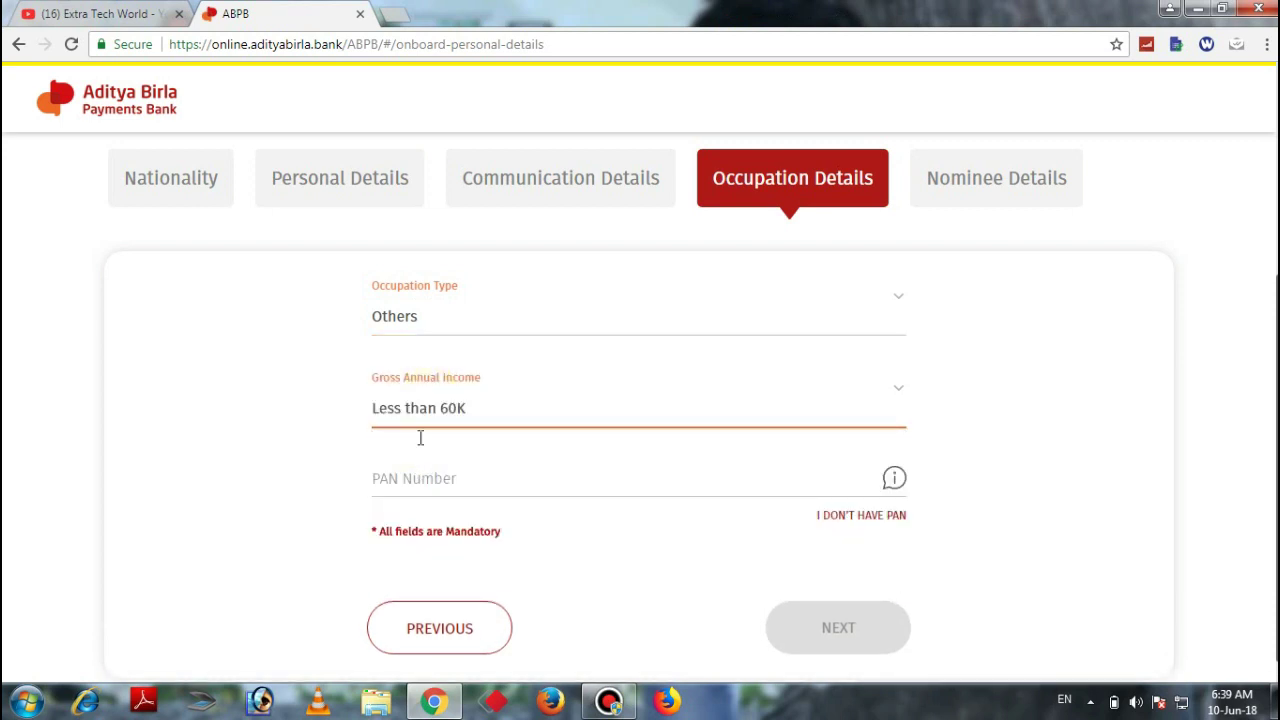
left_click(441, 405)
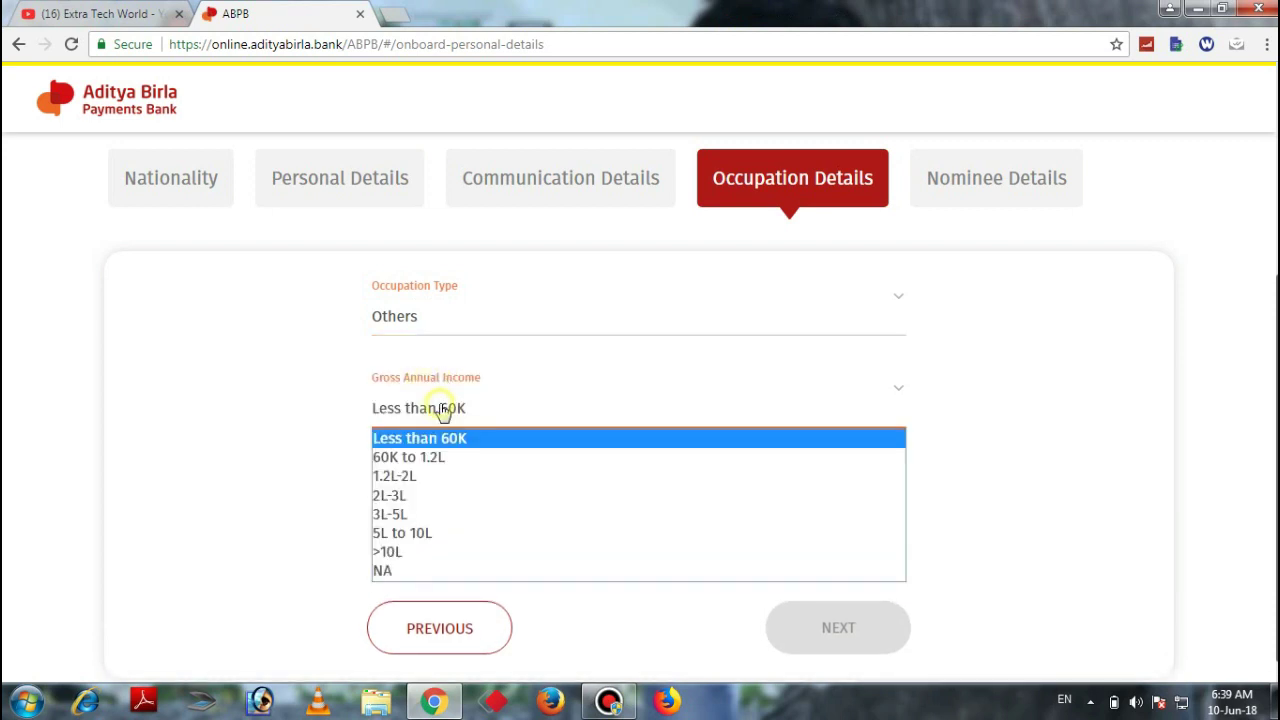
left_click(429, 464)
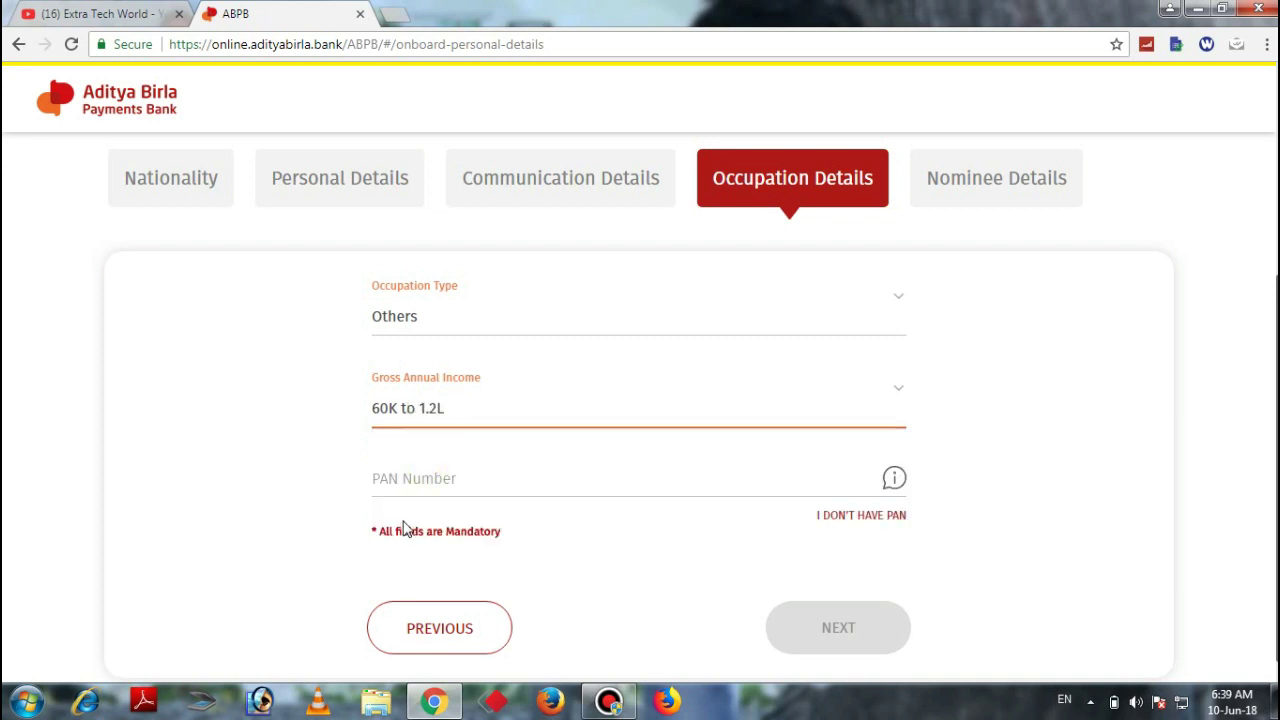
left_click(416, 478)
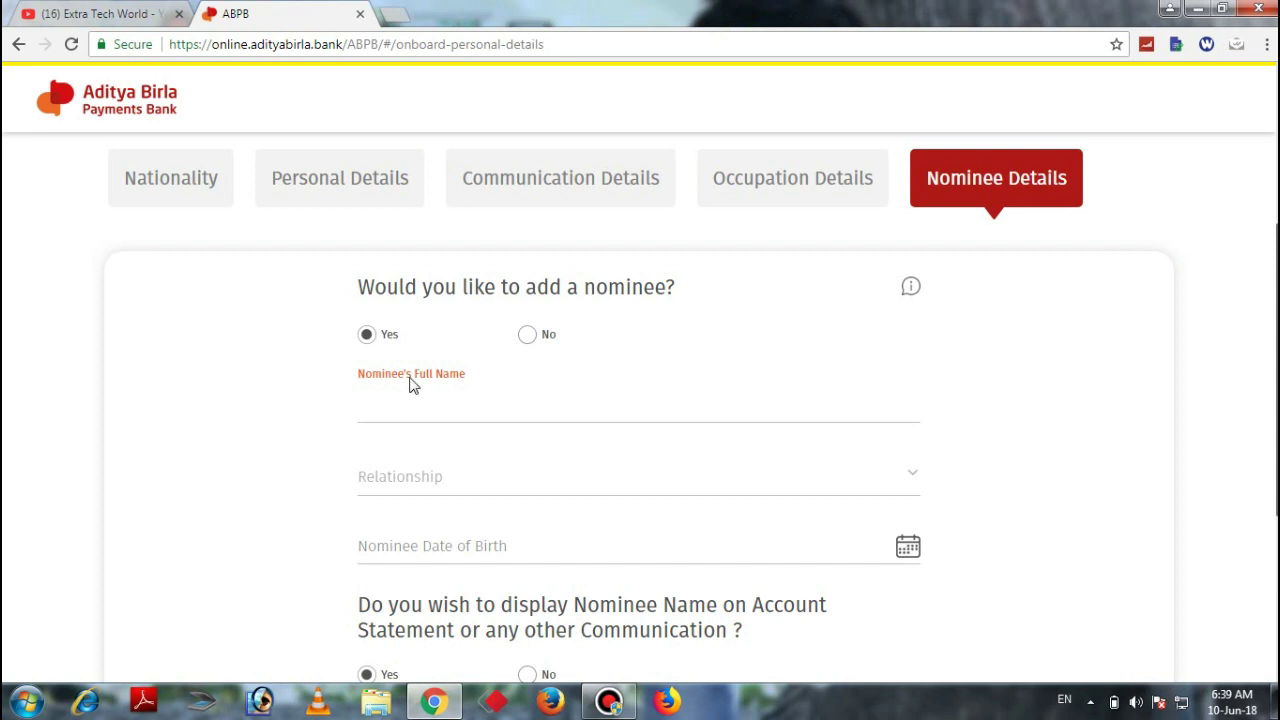
Fill in the nominee's full name and proceed past Nominee Details
left_click(398, 412)
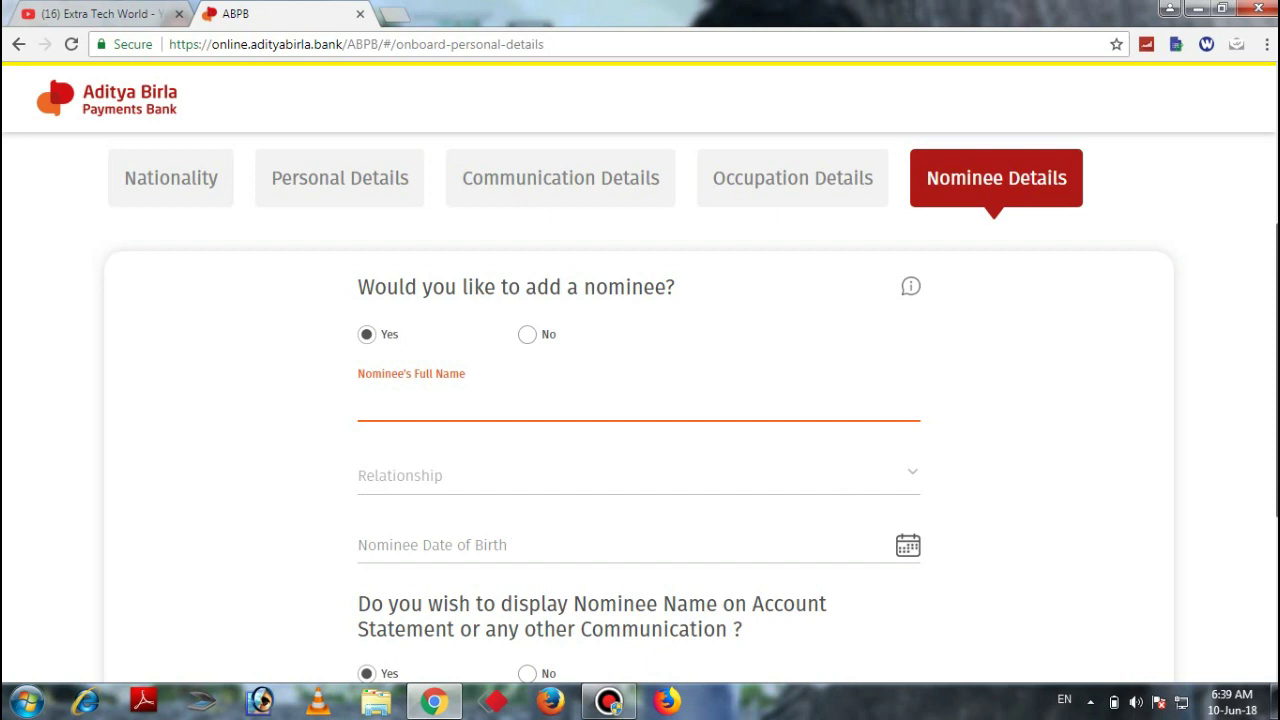
scroll(1140, 548, "down", 2)
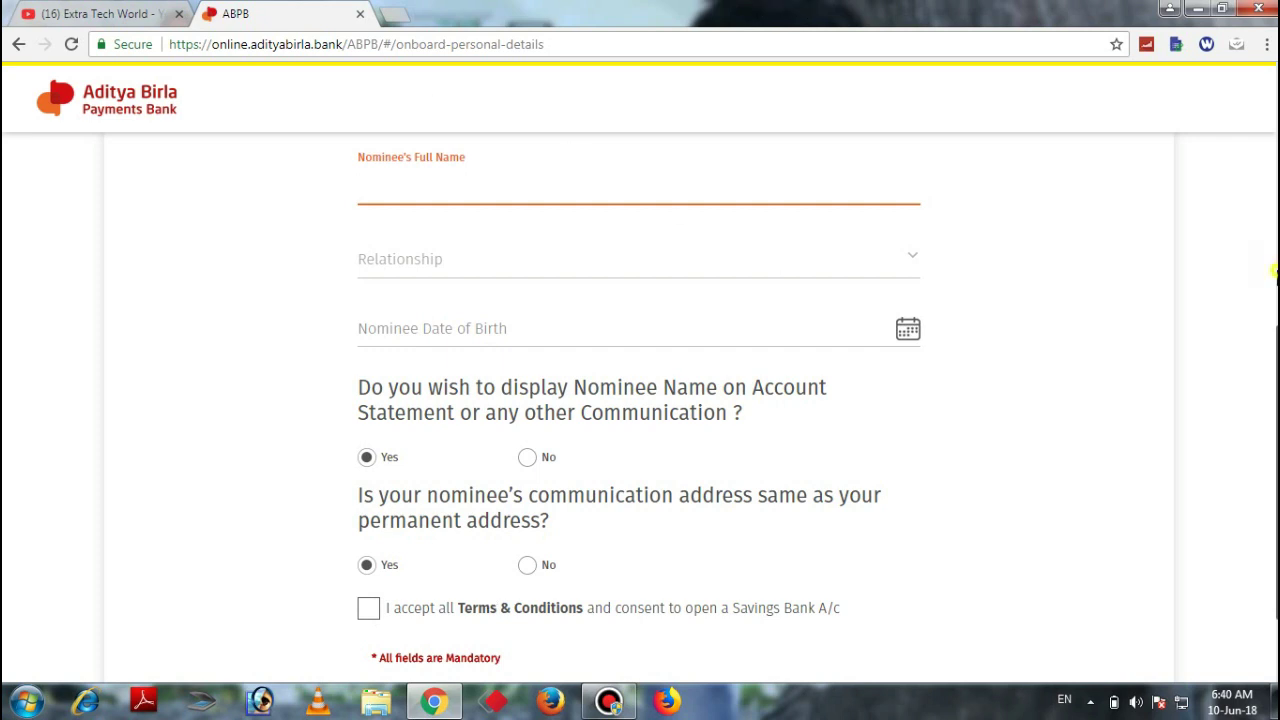
left_click(1274, 271)
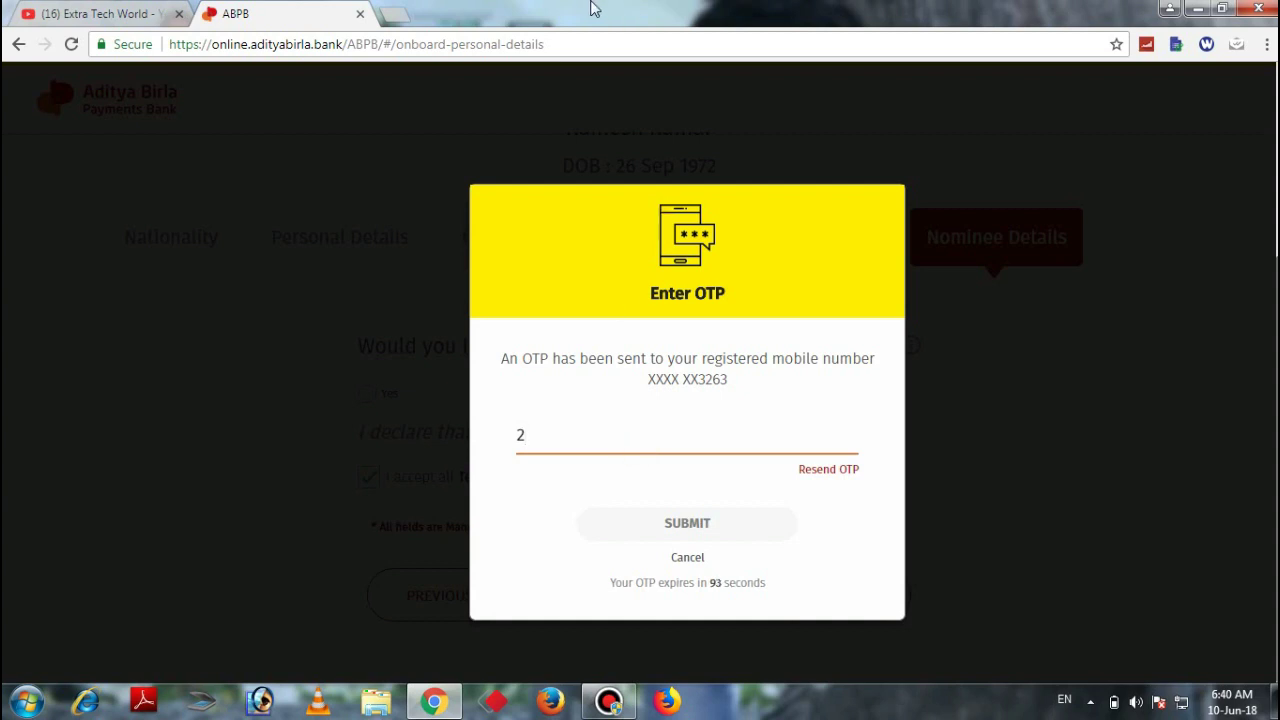
Clear the partly entered code in the Enter OTP field to re-enter it
mouse_move(592, 8)
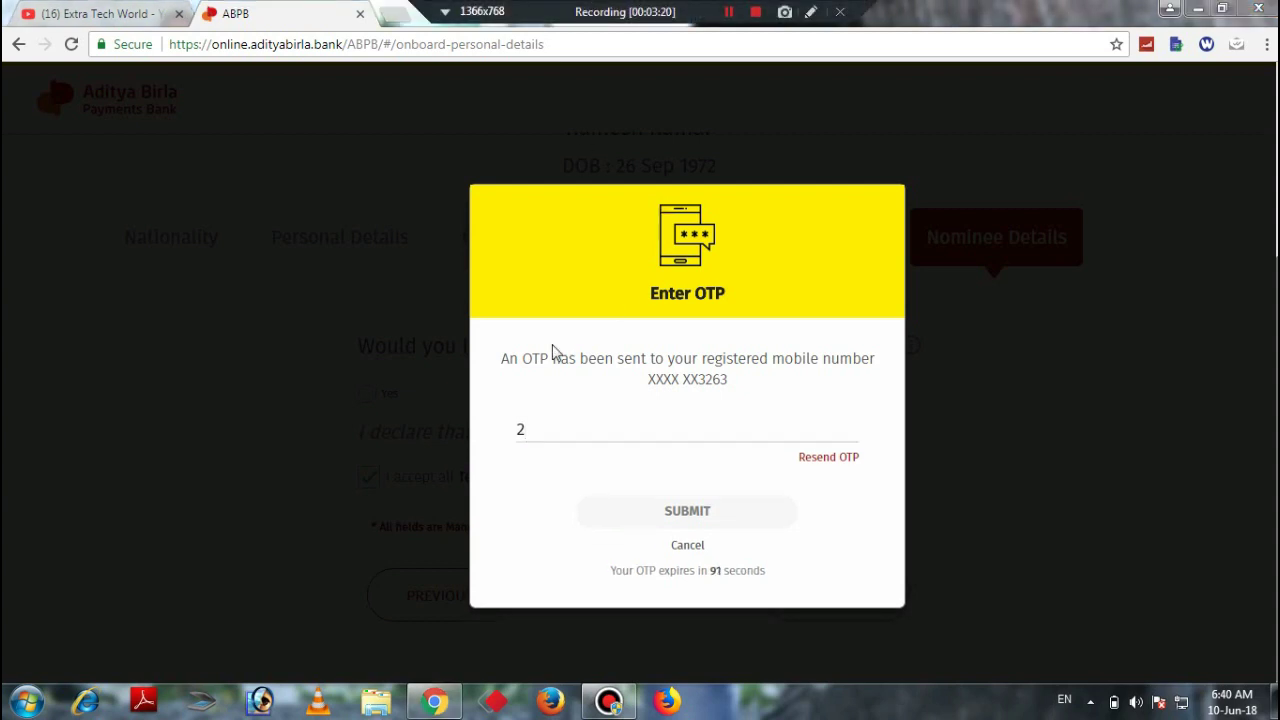
left_click_drag(543, 446, 476, 445)
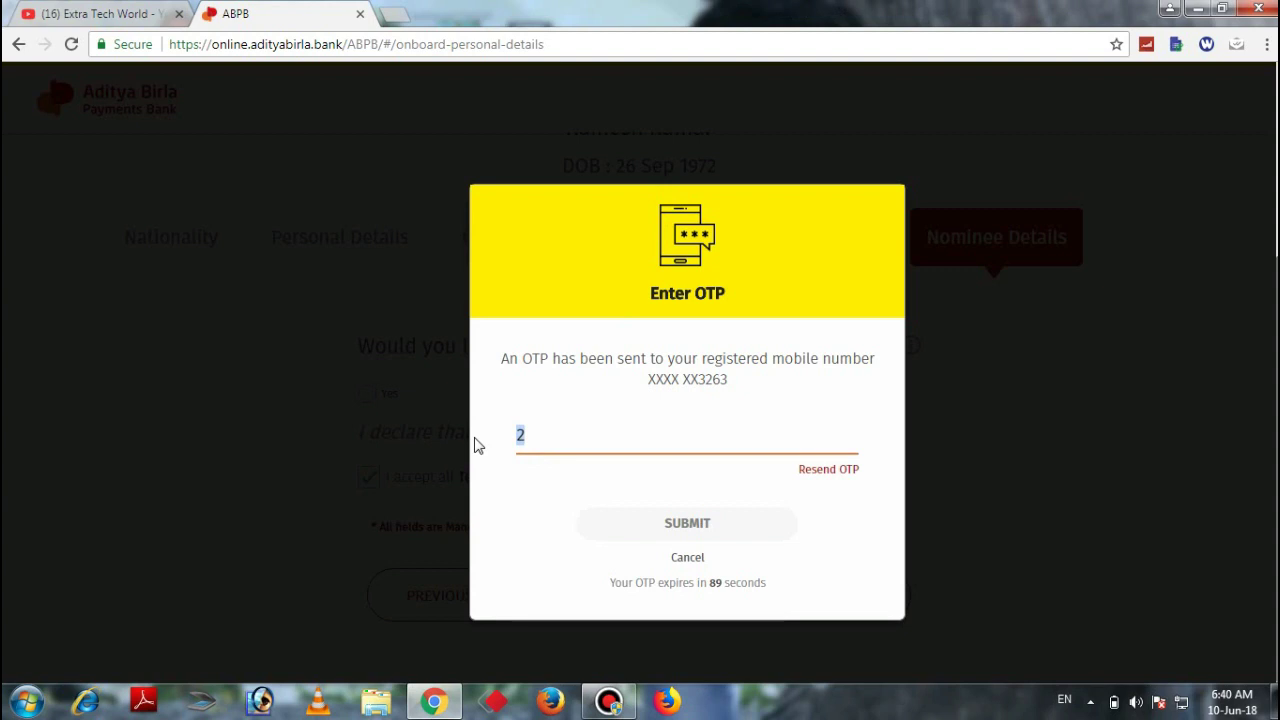
key("BackSpace")
left_click(637, 422)
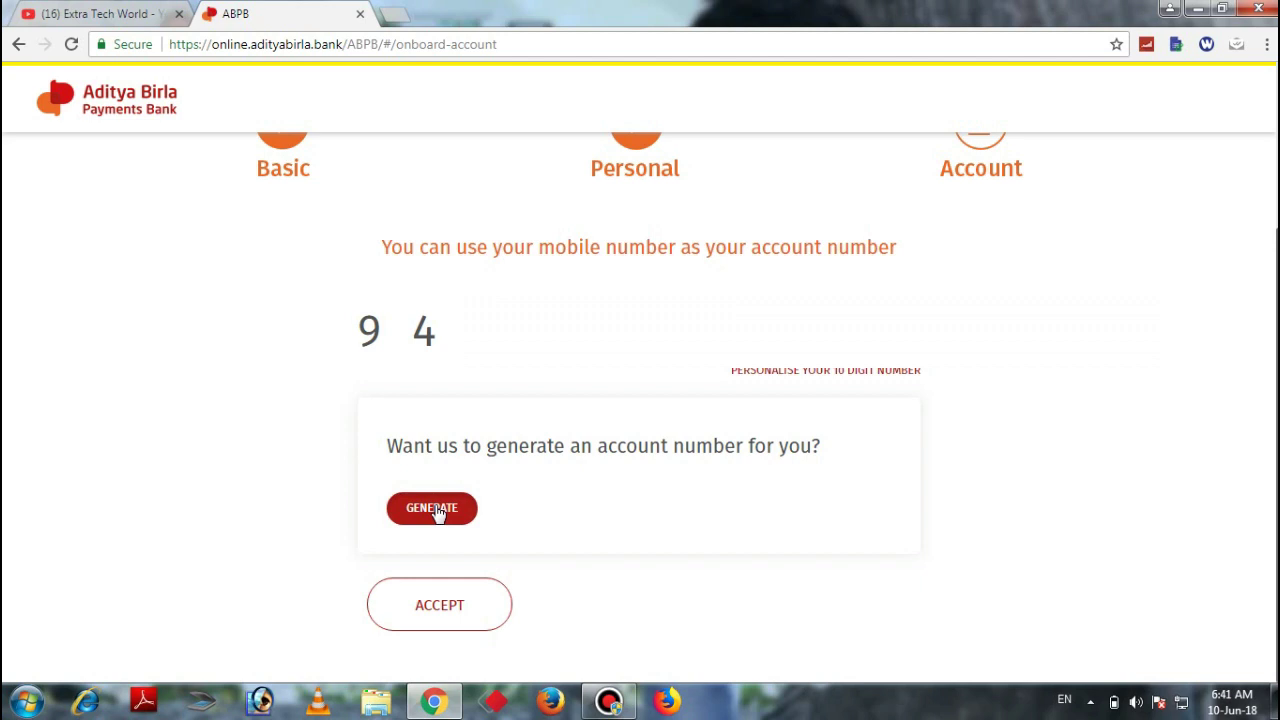
Accept the mobile number as the account number and proceed to Set Password
left_click(448, 630)
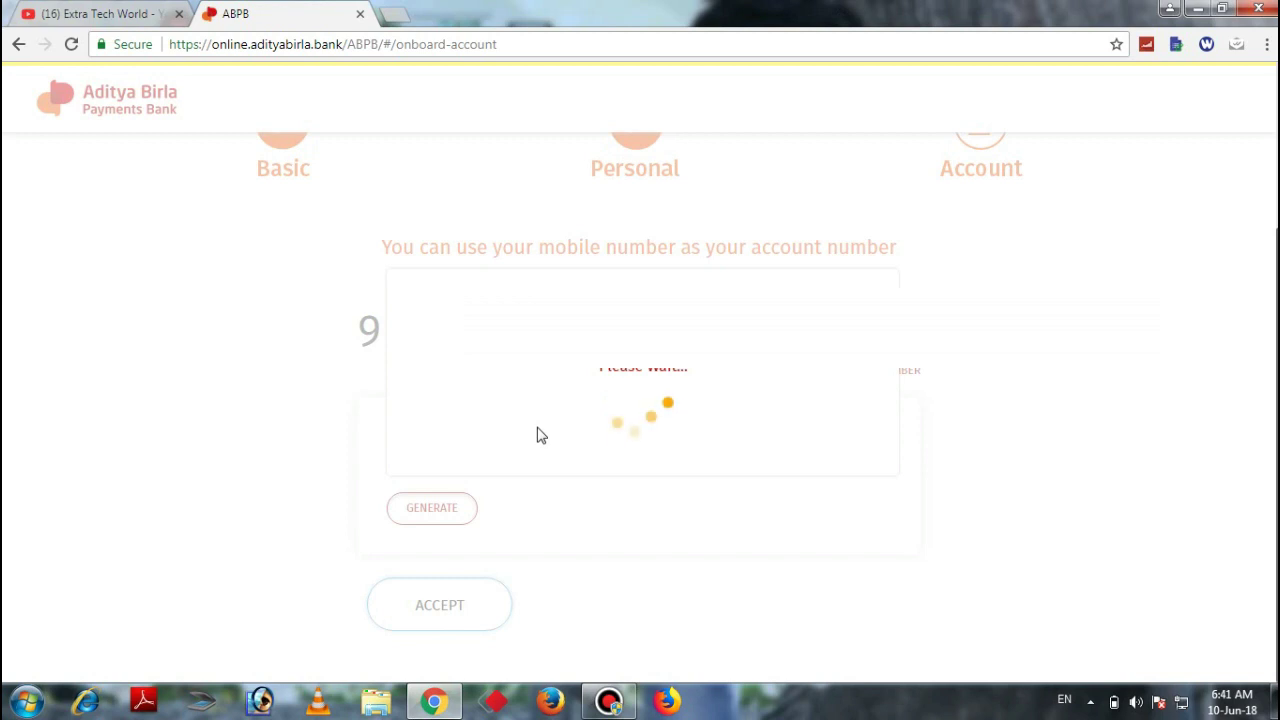
left_click(728, 16)
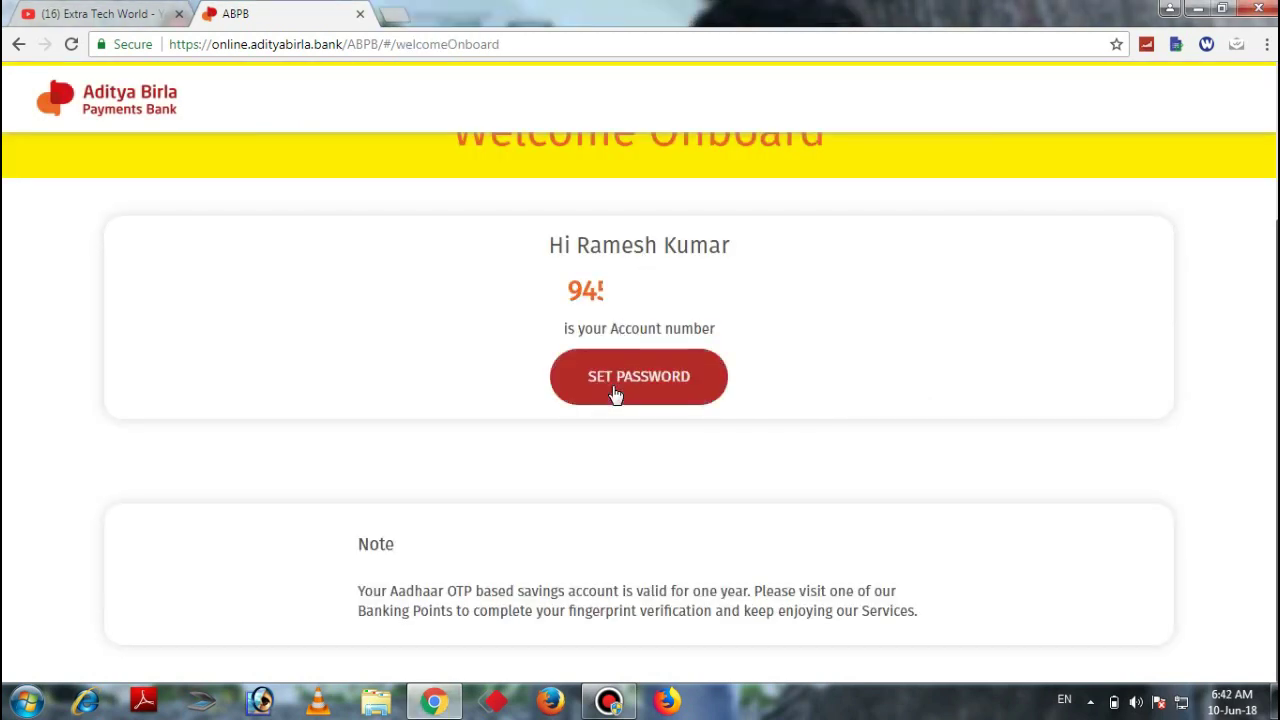
left_click(615, 393)
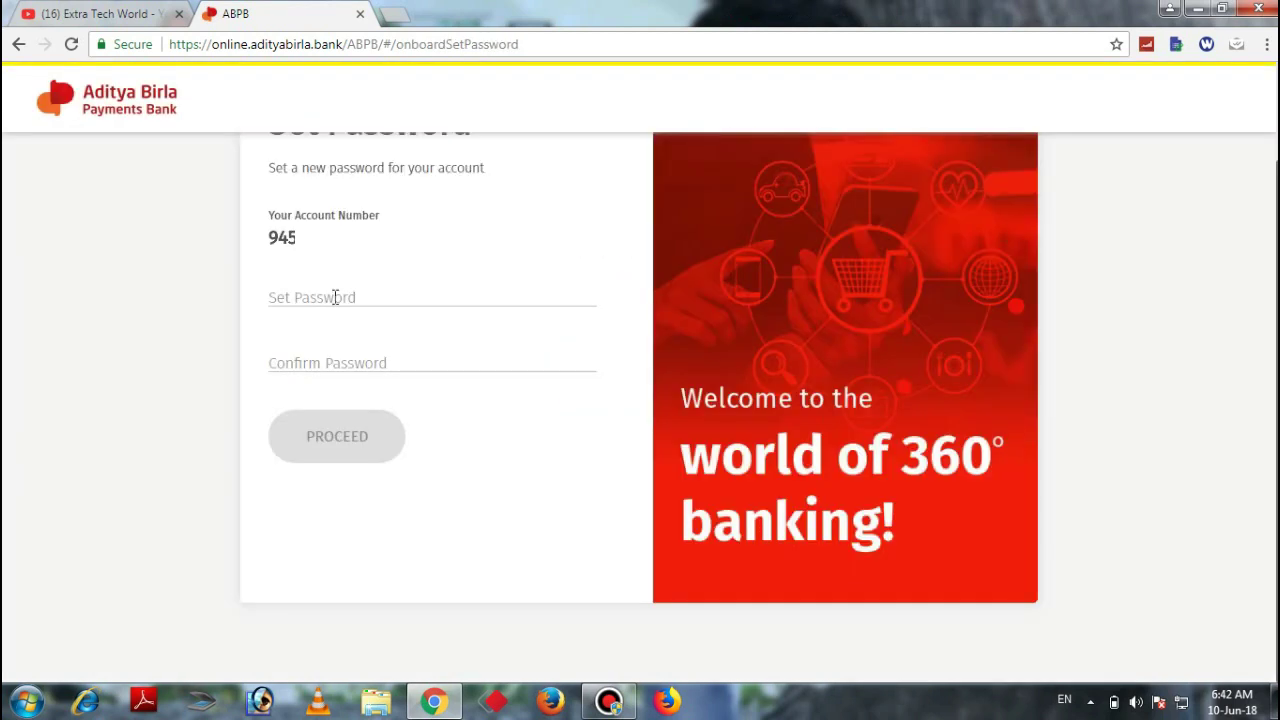
Enter the new account password, confirm it, and submit to reach the dashboard
left_click(335, 297)
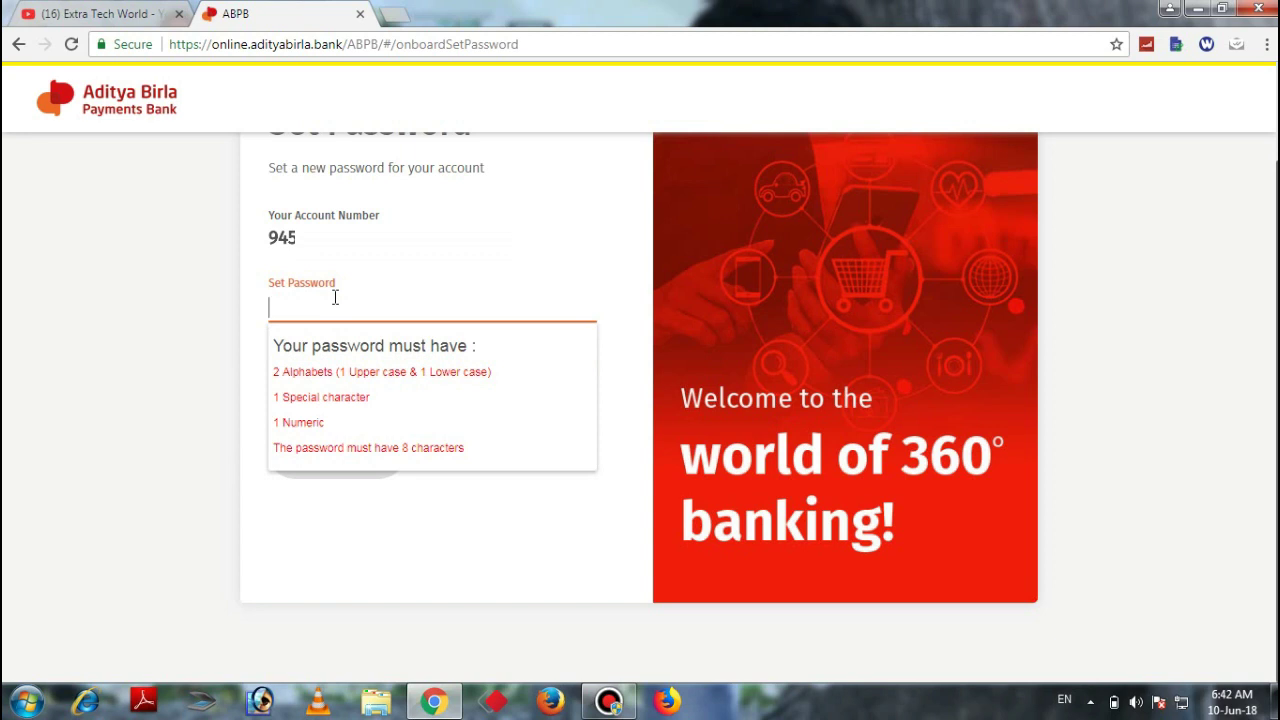
type("Abc")
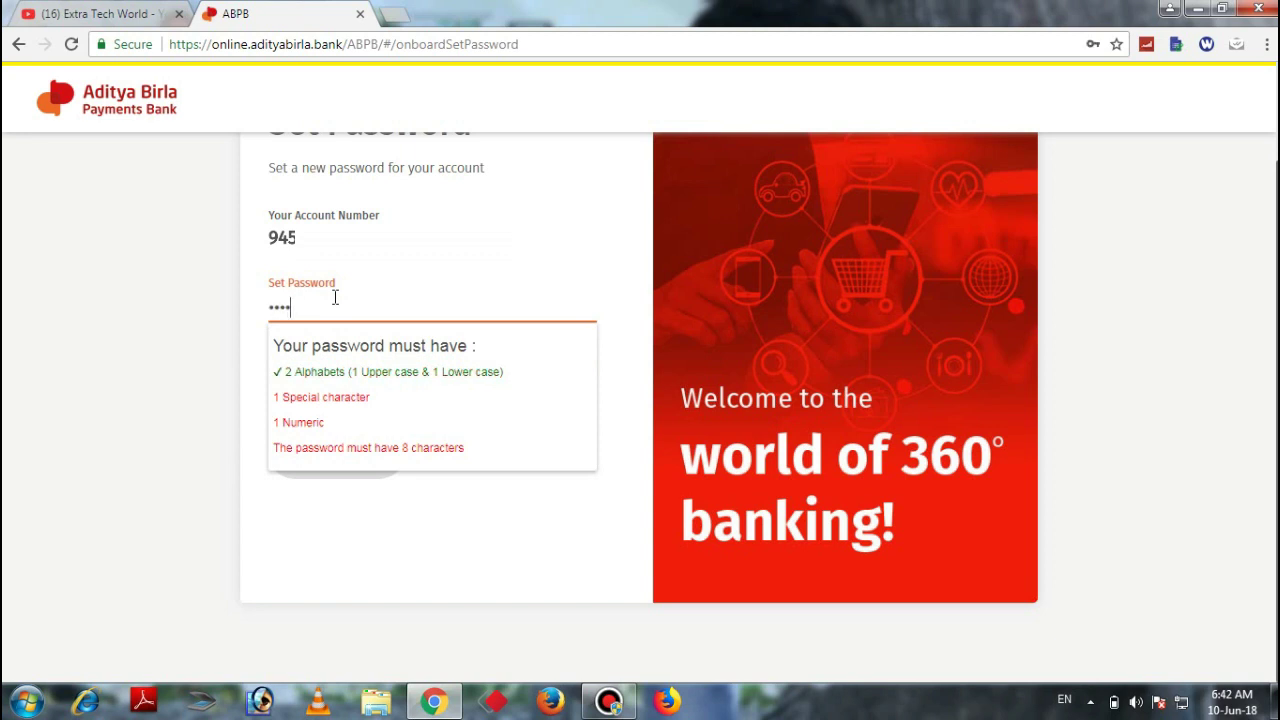
type("@123")
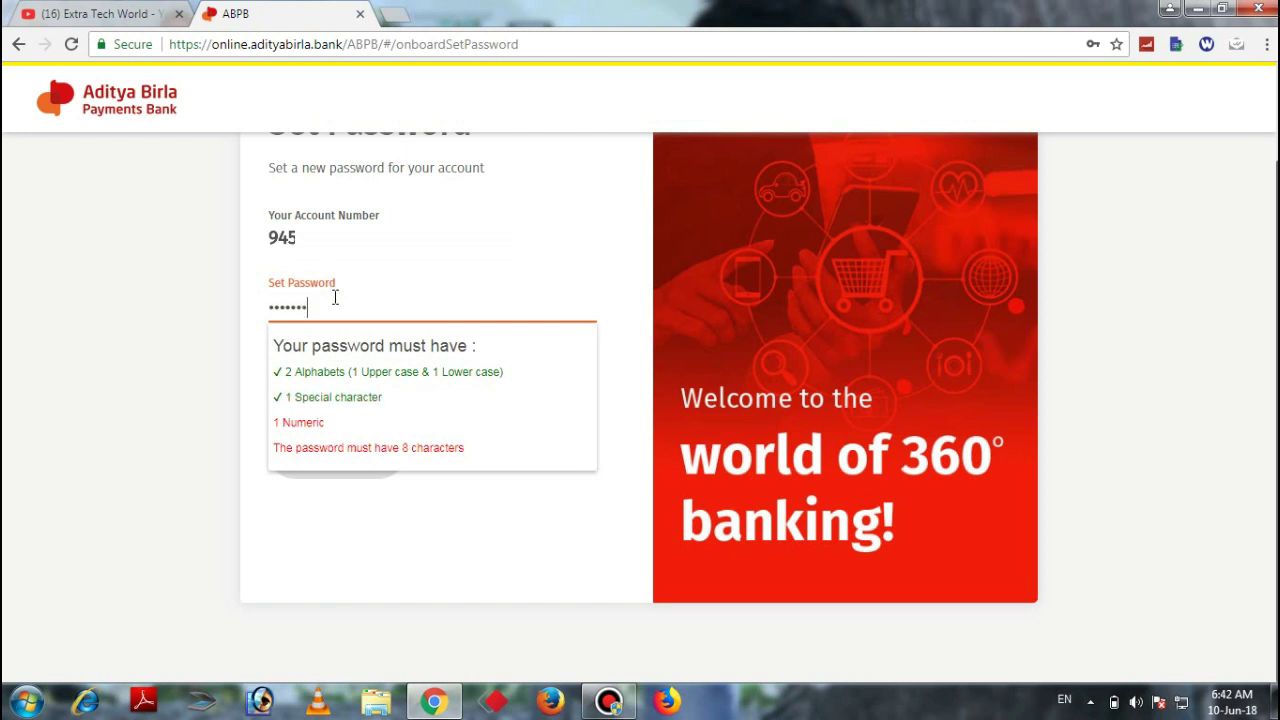
key("Tab")
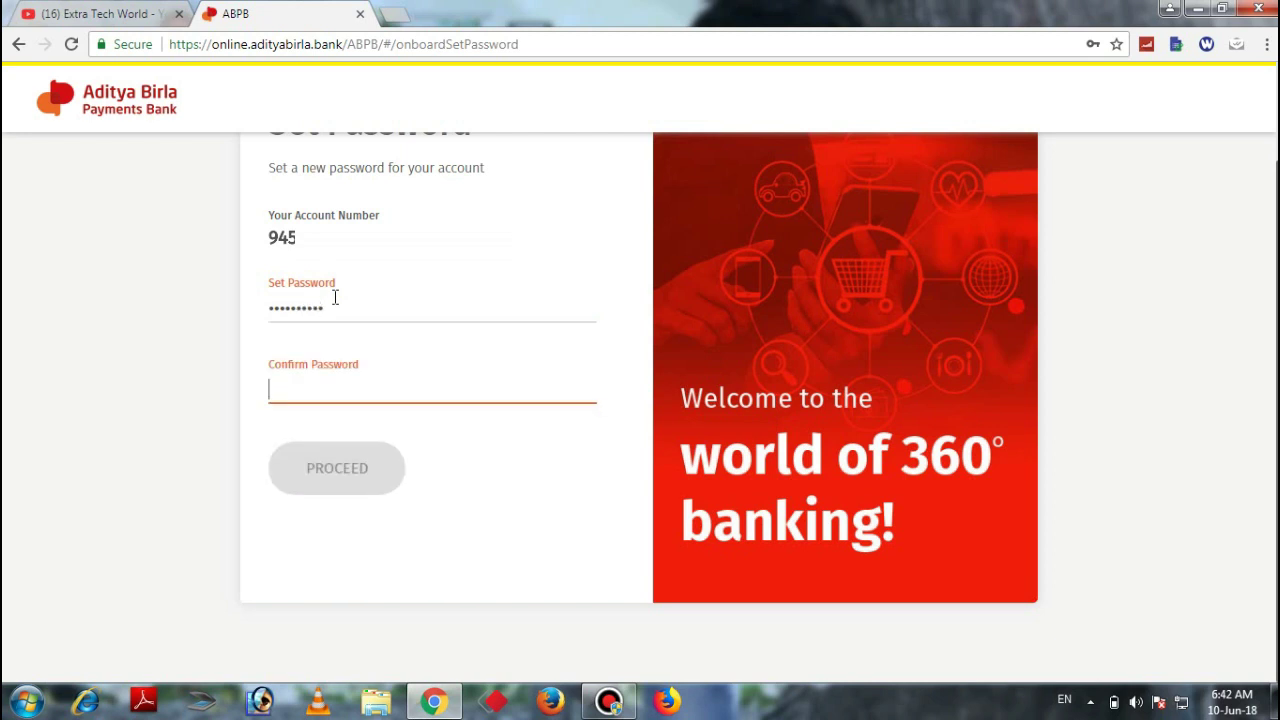
type("A")
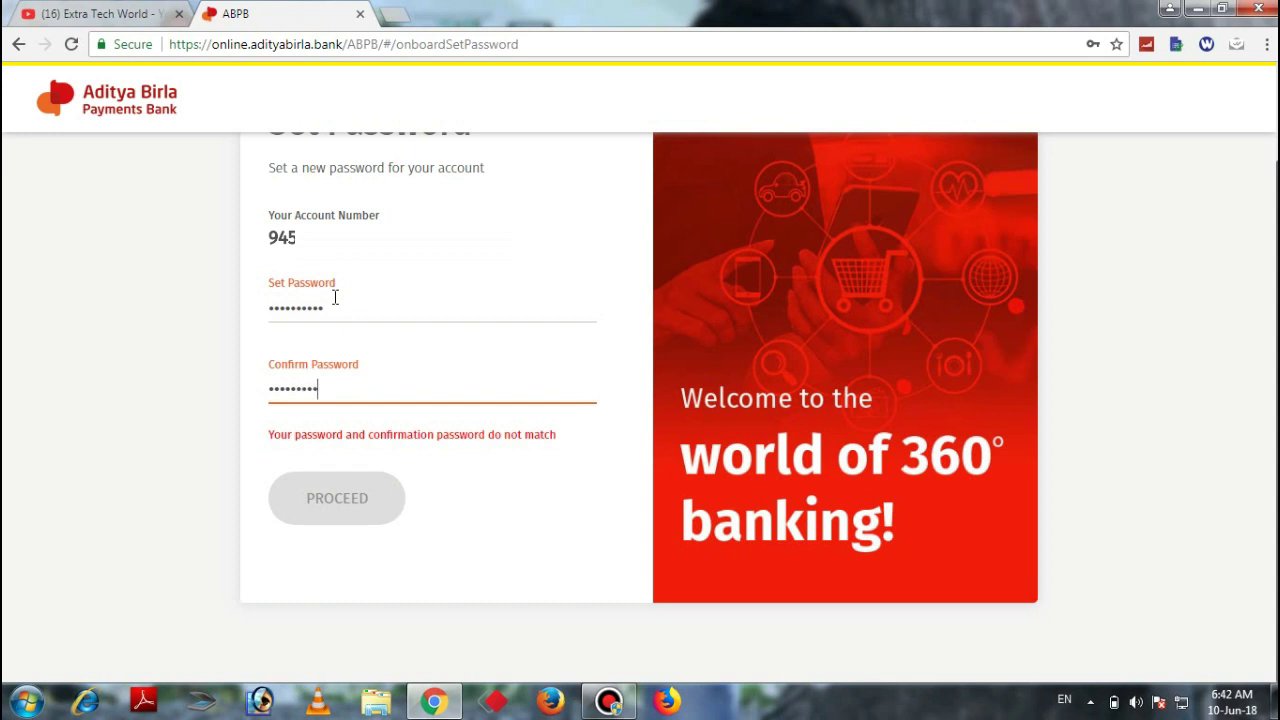
type("3")
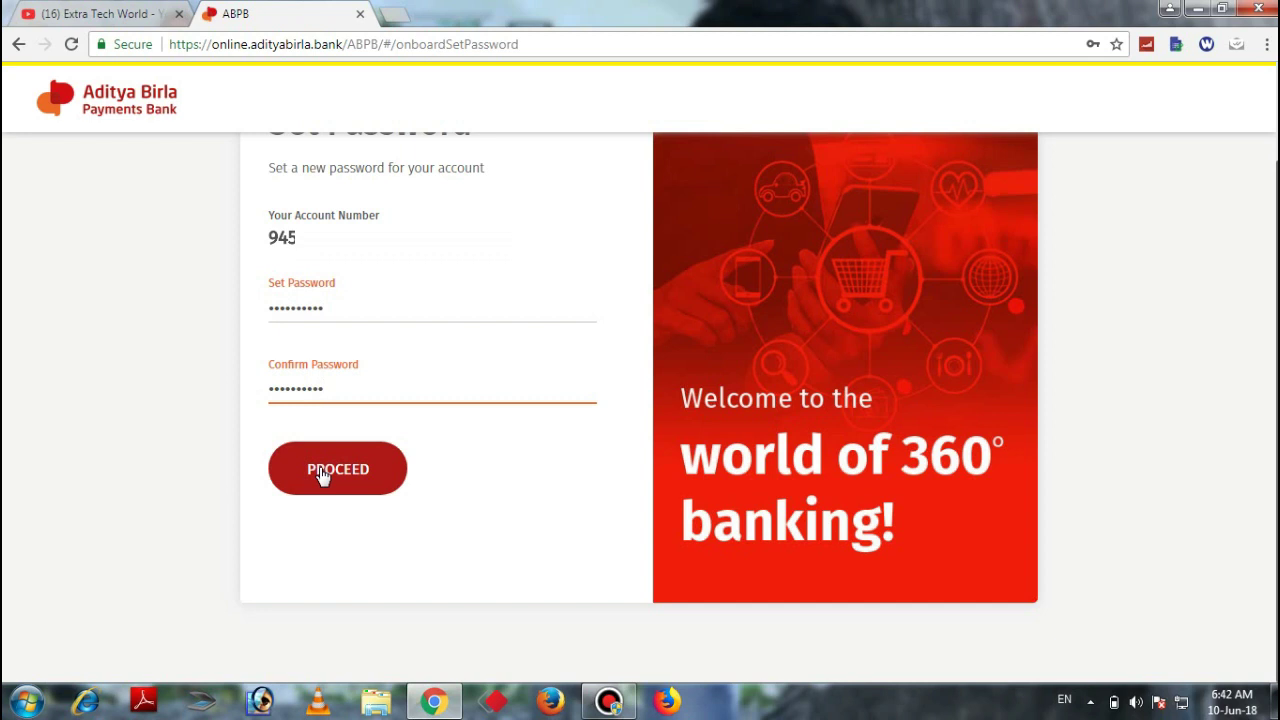
left_click(321, 474)
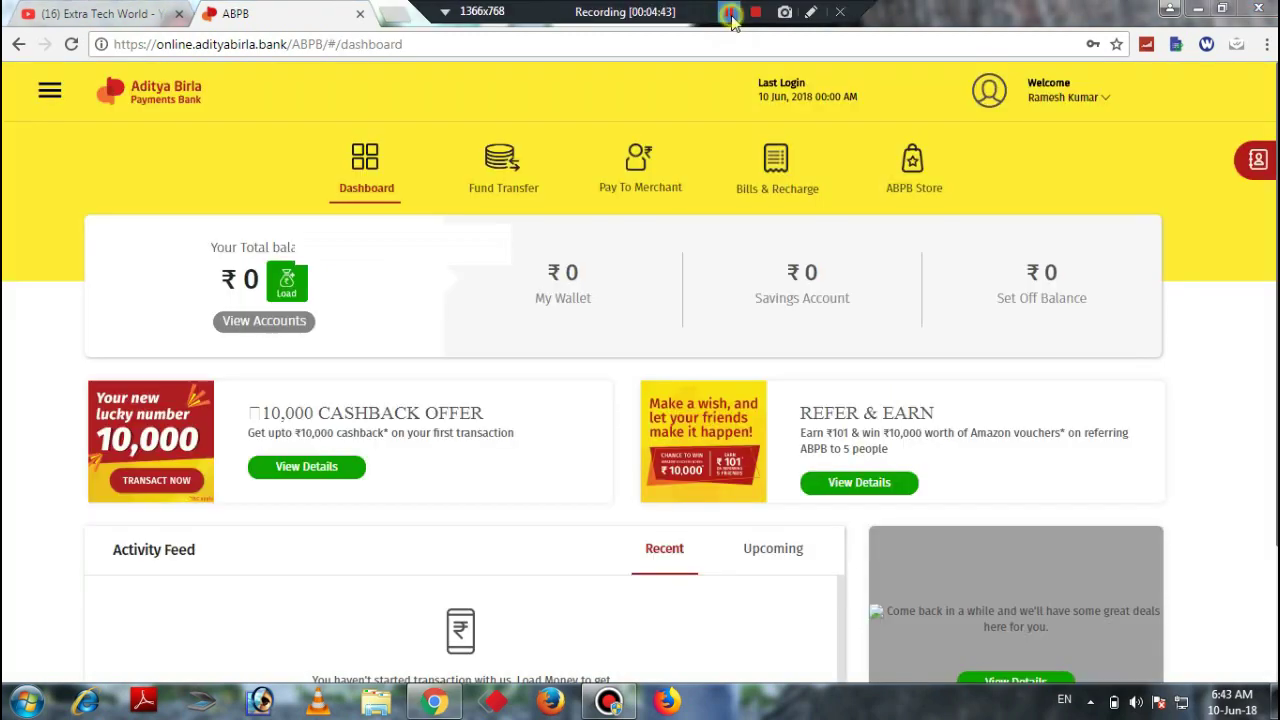
mouse_move(733, 22)
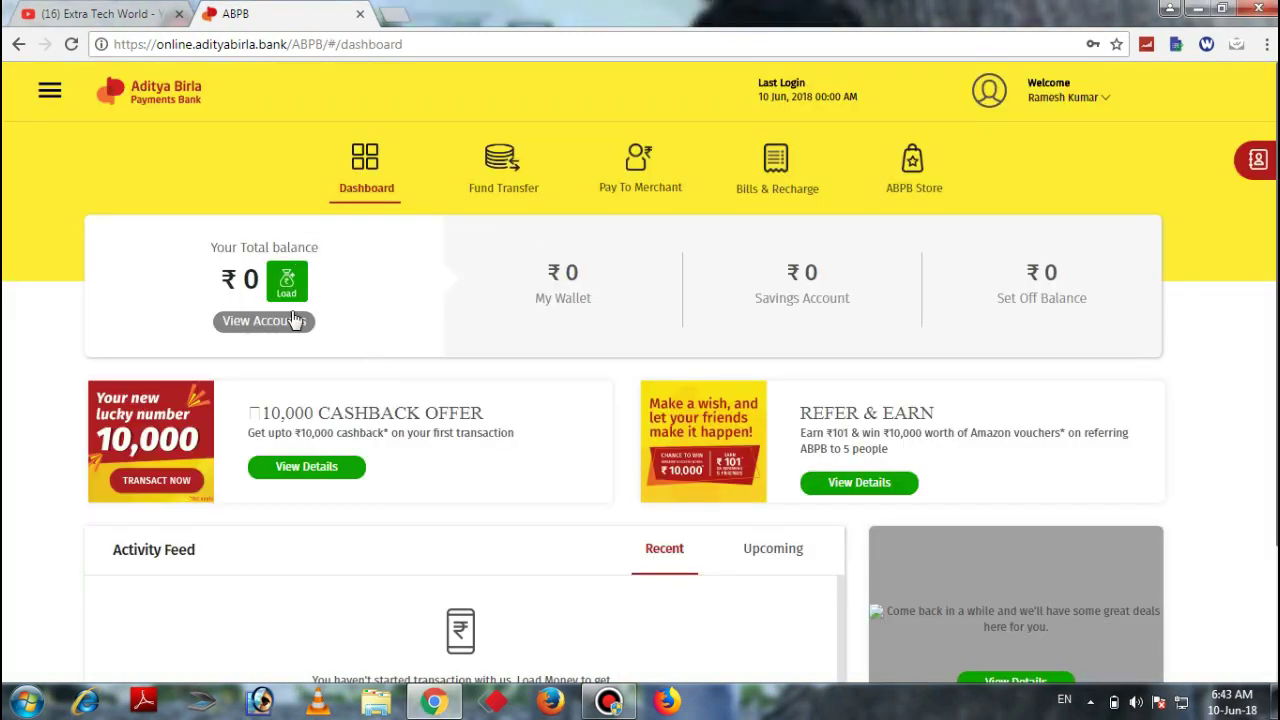
Check the side menu and Welcome dropdown, then view accounts showing Wallet and Savings at ₹0
mouse_move(617, 10)
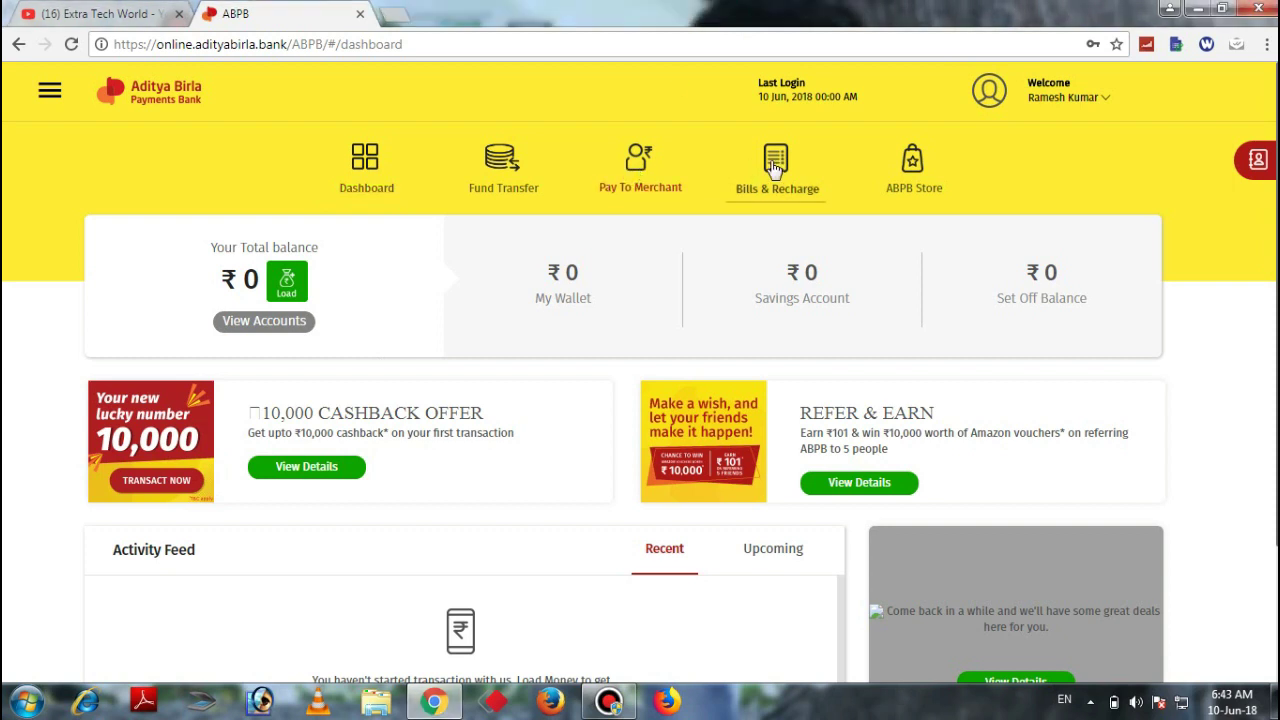
left_click(47, 94)
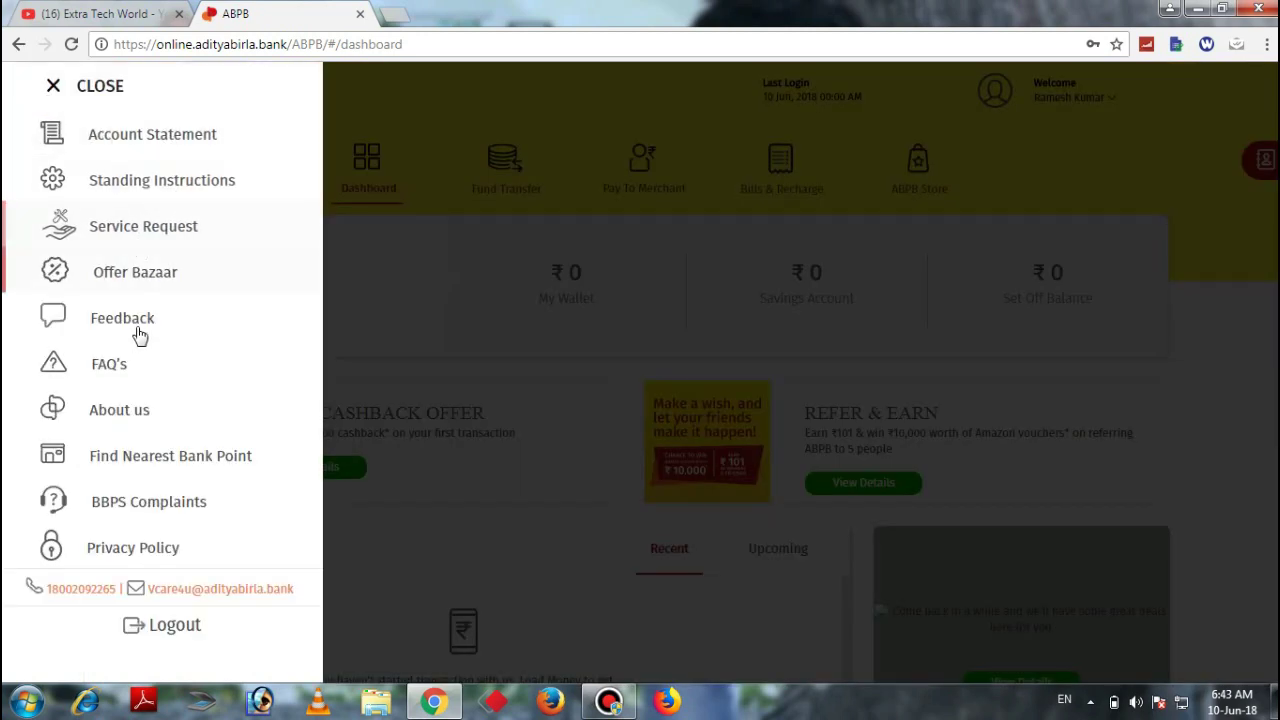
left_click(475, 318)
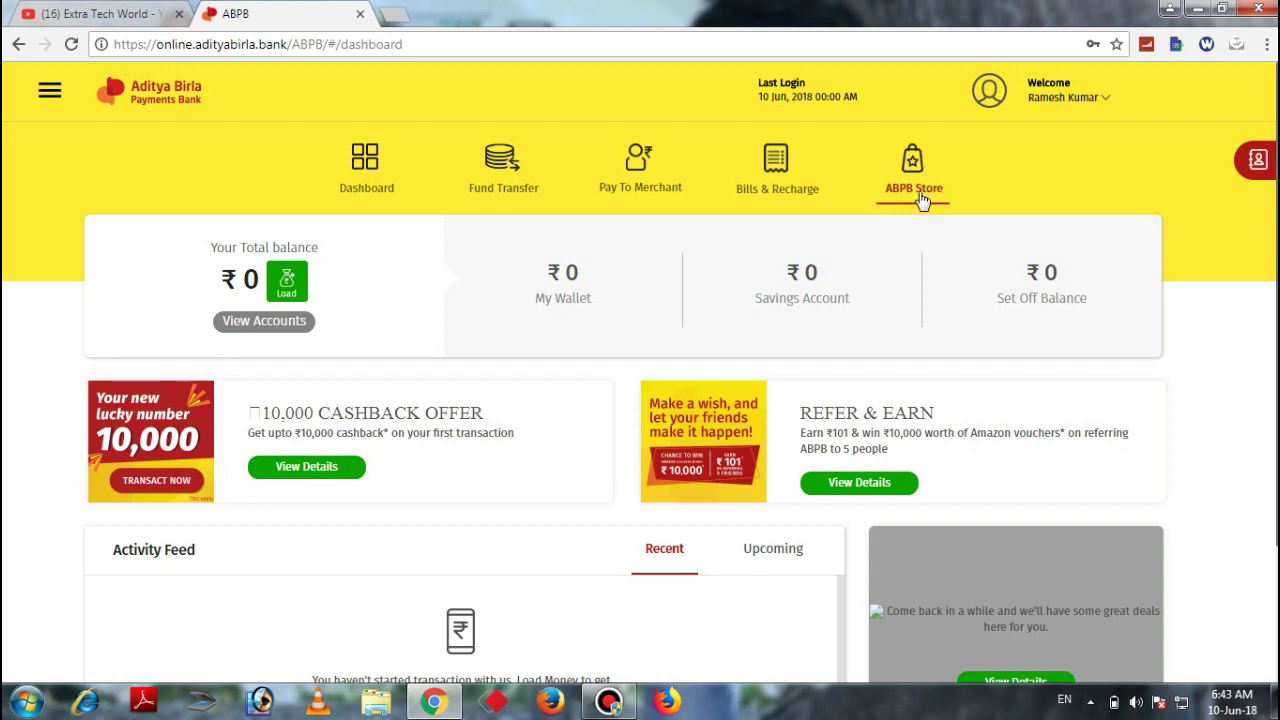
left_click(1047, 97)
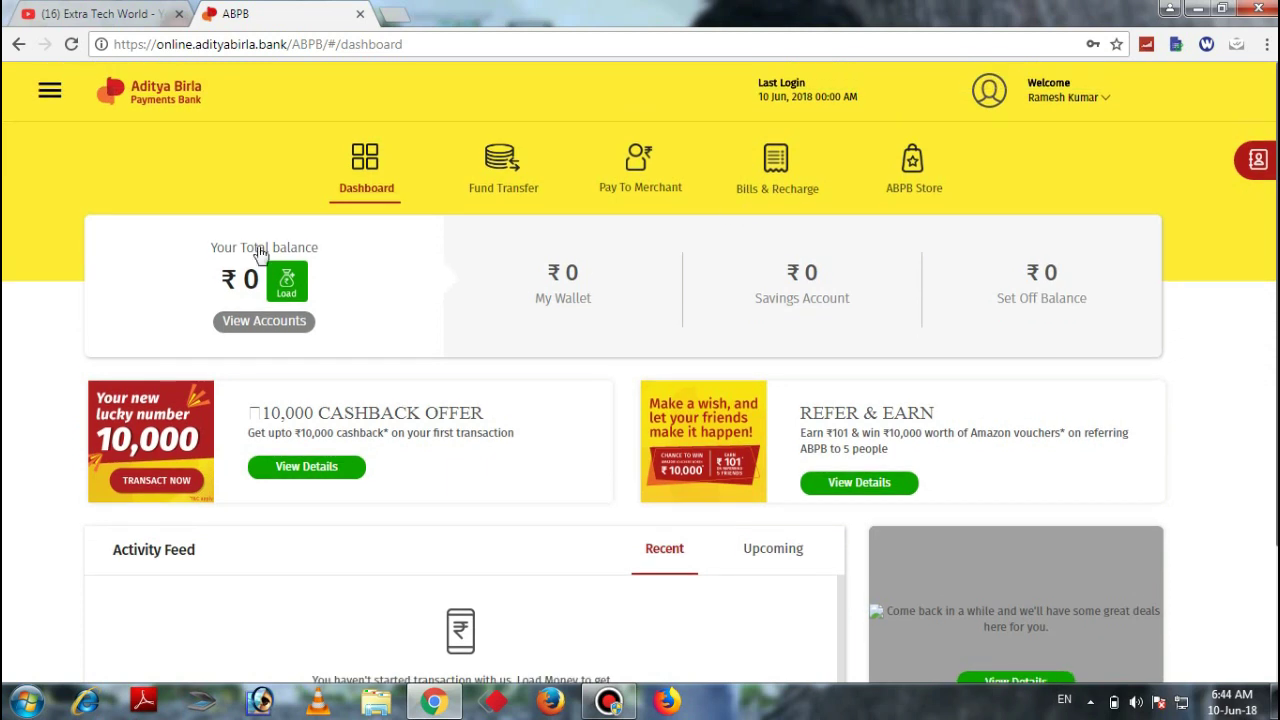
left_click(280, 322)
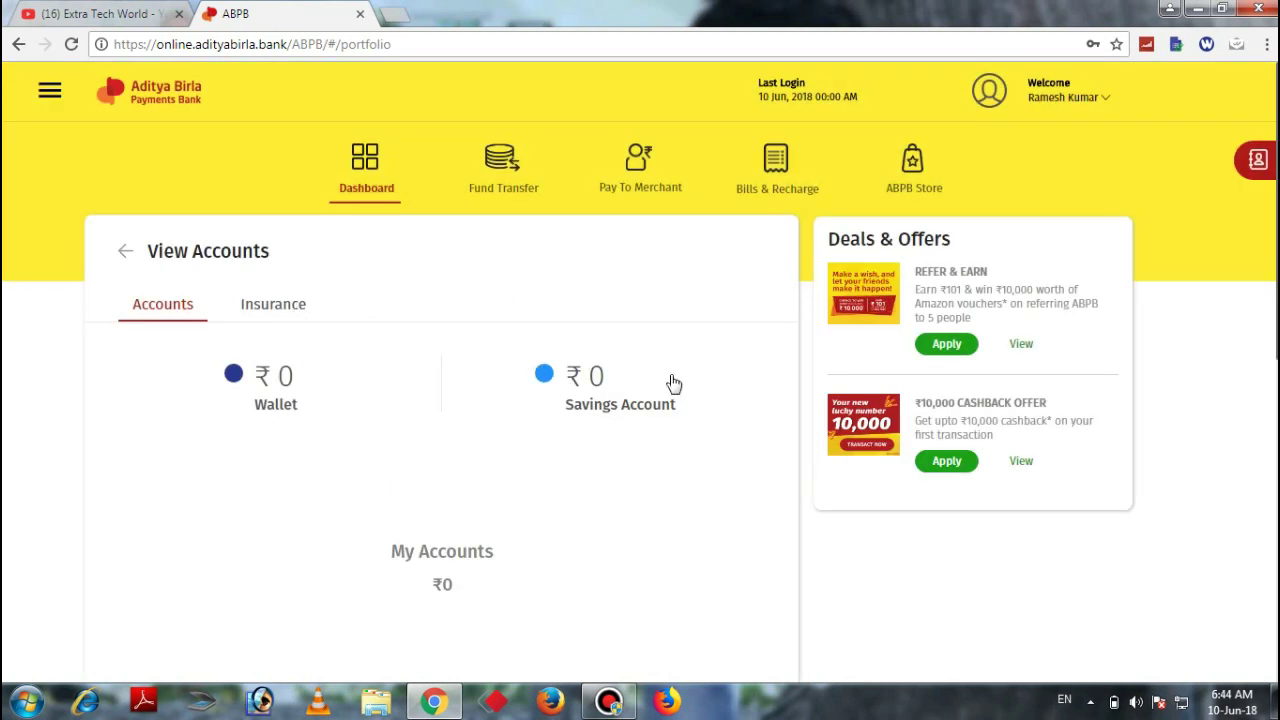
Open the Savings Account details and scroll through its transaction list
left_click(595, 402)
scroll(640, 376, "down", 3)
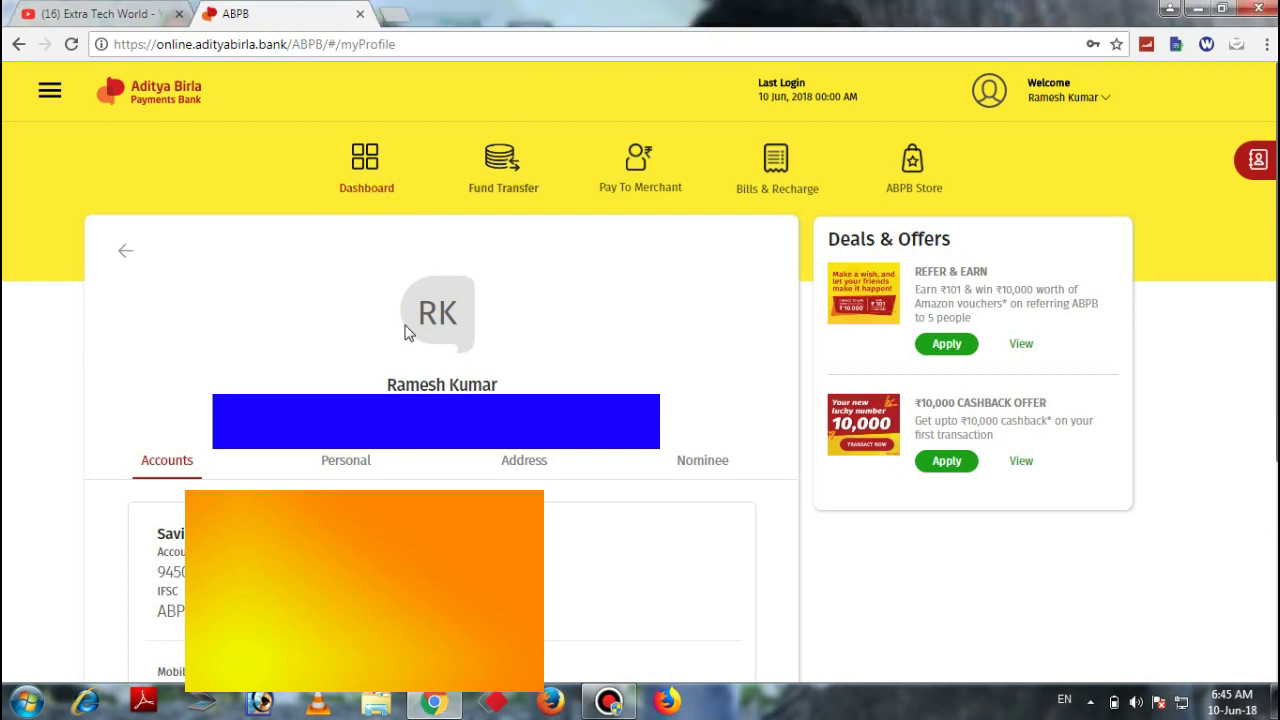
left_click(1262, 166)
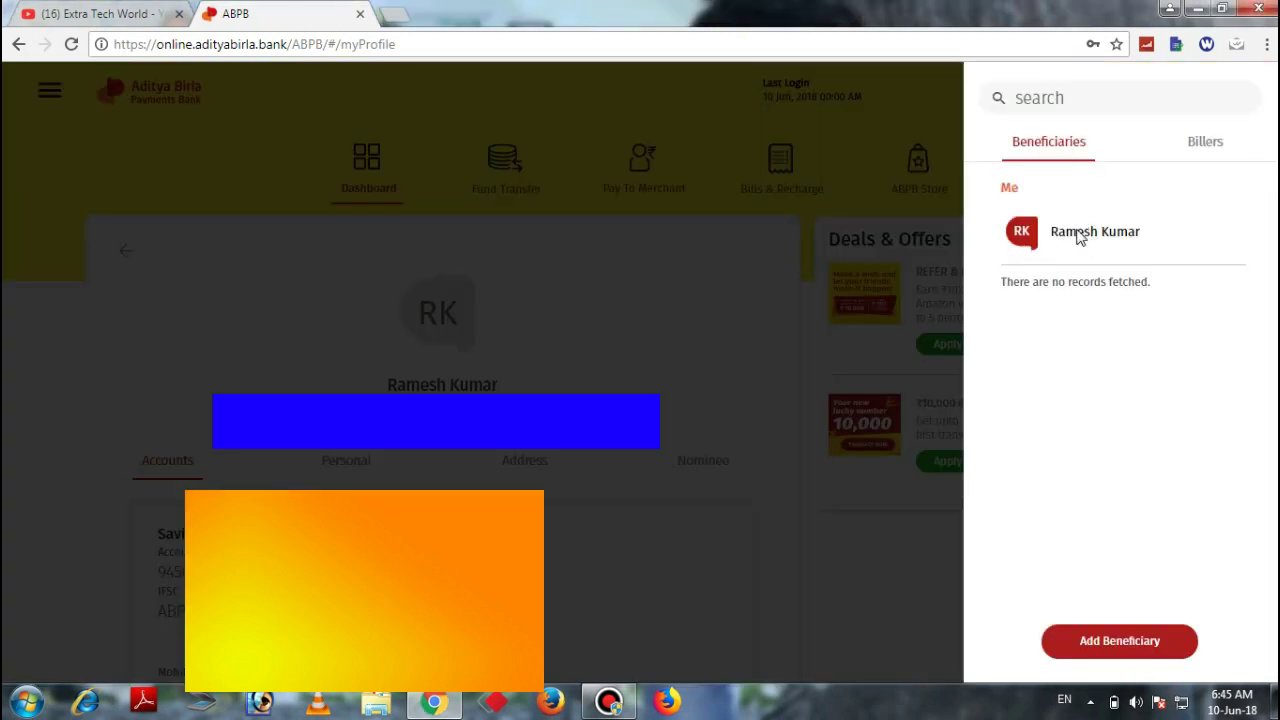
left_click(850, 402)
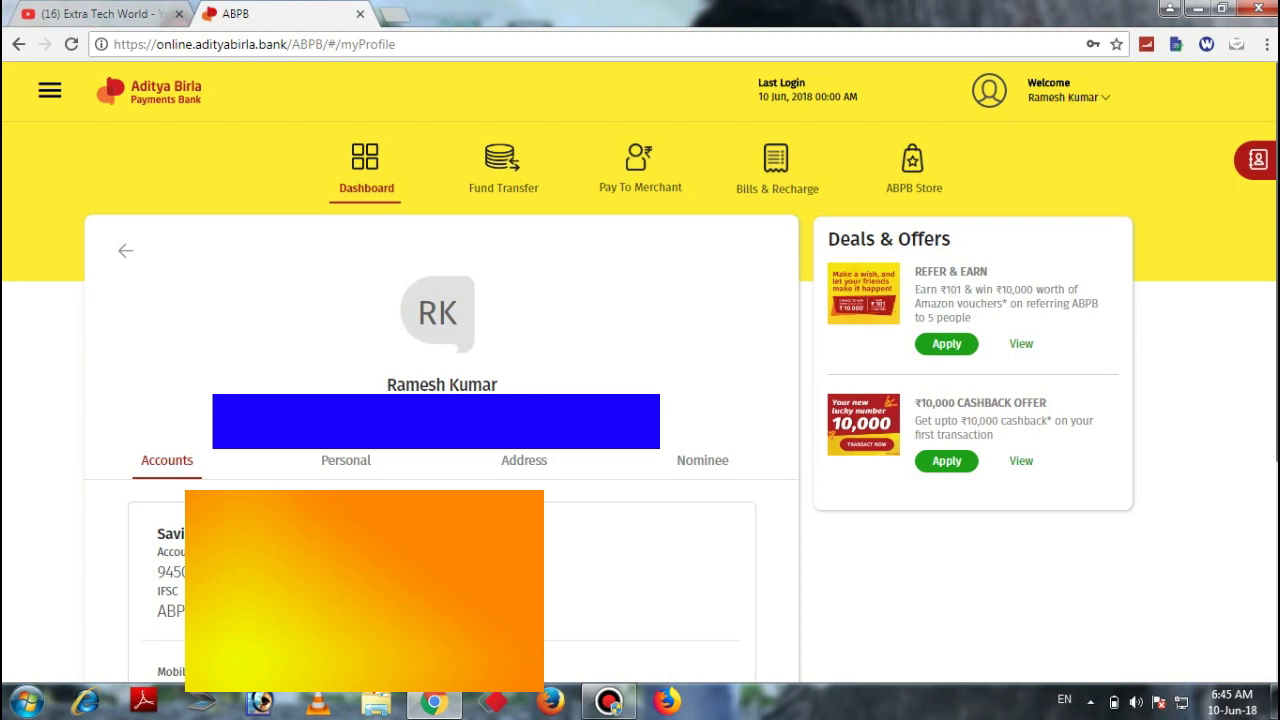
Return to the YouTube tab with the Extra Tech World channel home page
mouse_move(652, 9)
left_click(133, 10)
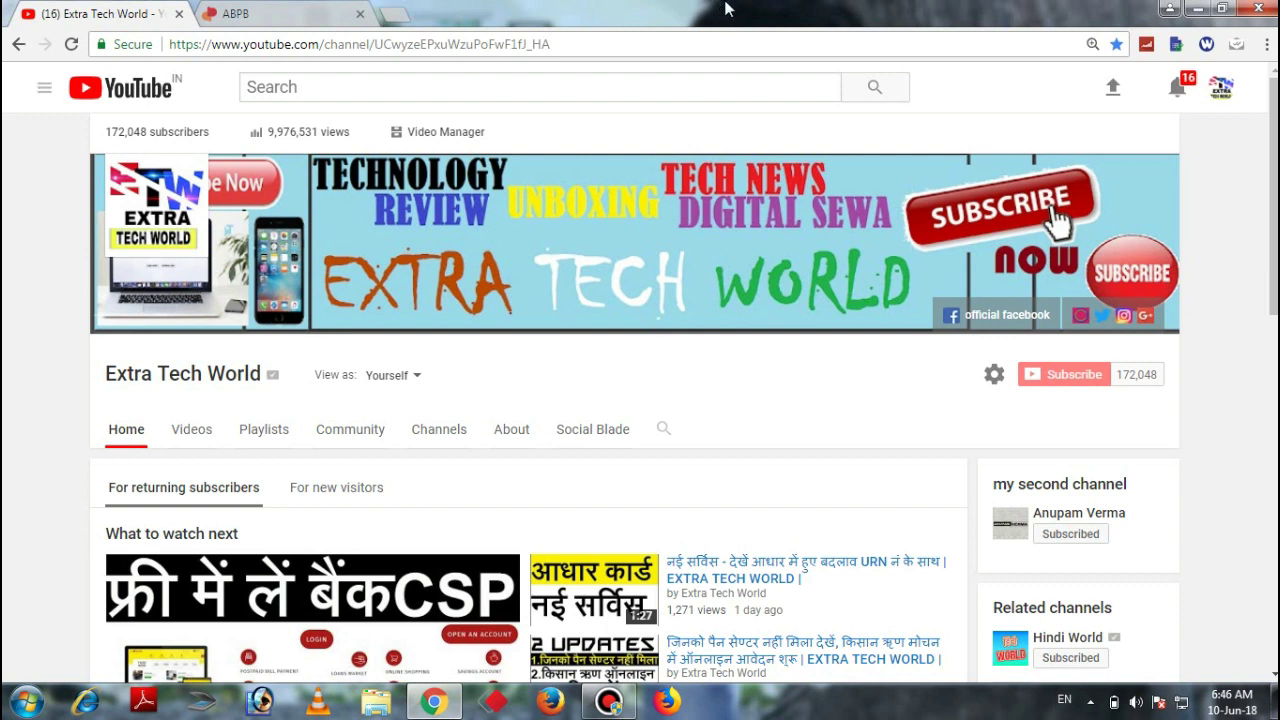
mouse_move(728, 9)
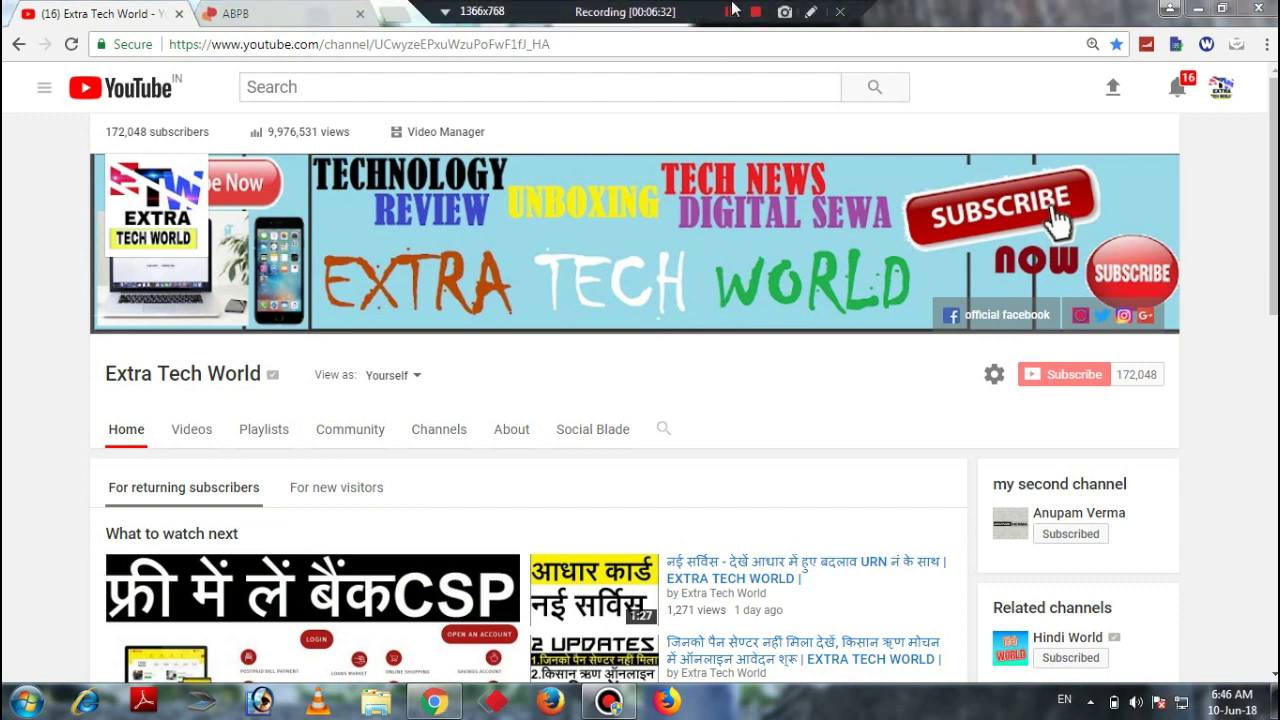